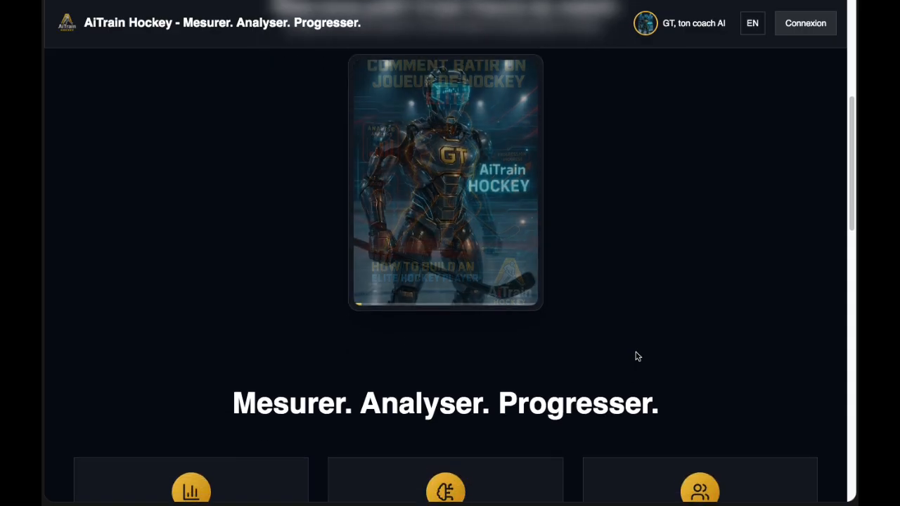
Browse the AiTrain Hockey landing page, then begin creating a new account.
scroll(637, 356, down, 2)
scroll(637, 356, down, 3)
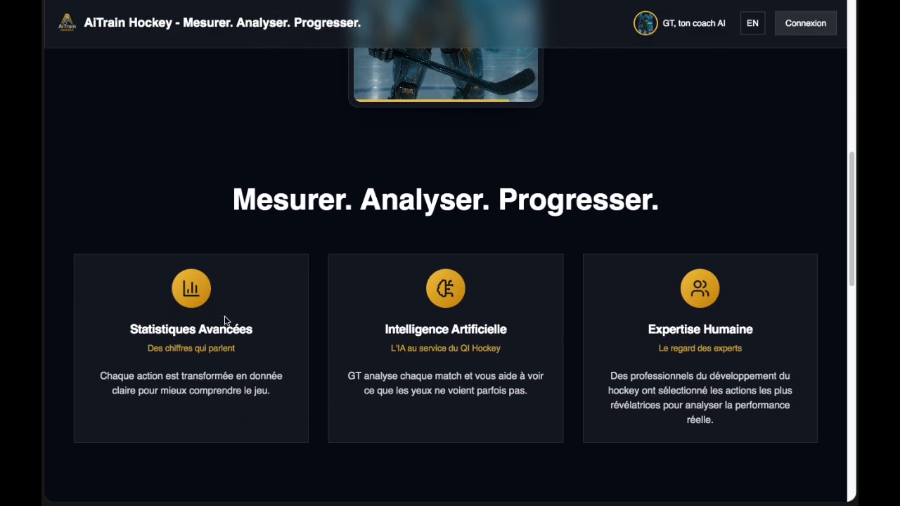
scroll(709, 355, down, 2)
scroll(702, 353, down, 6)
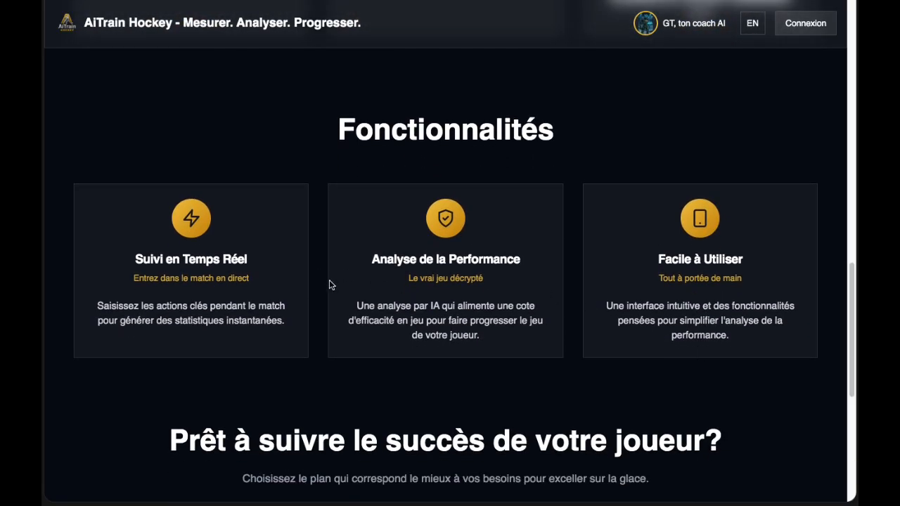
scroll(731, 330, down, 4)
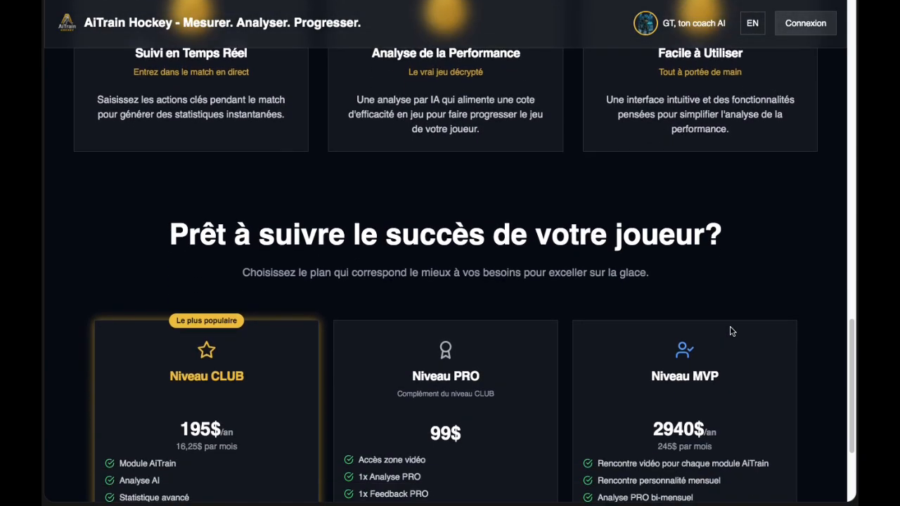
scroll(730, 331, down, 2)
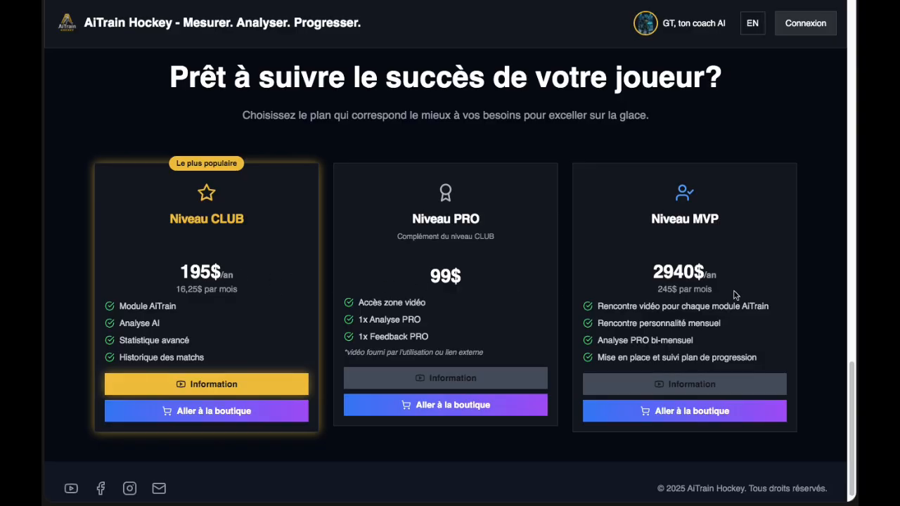
scroll(734, 295, up, 8)
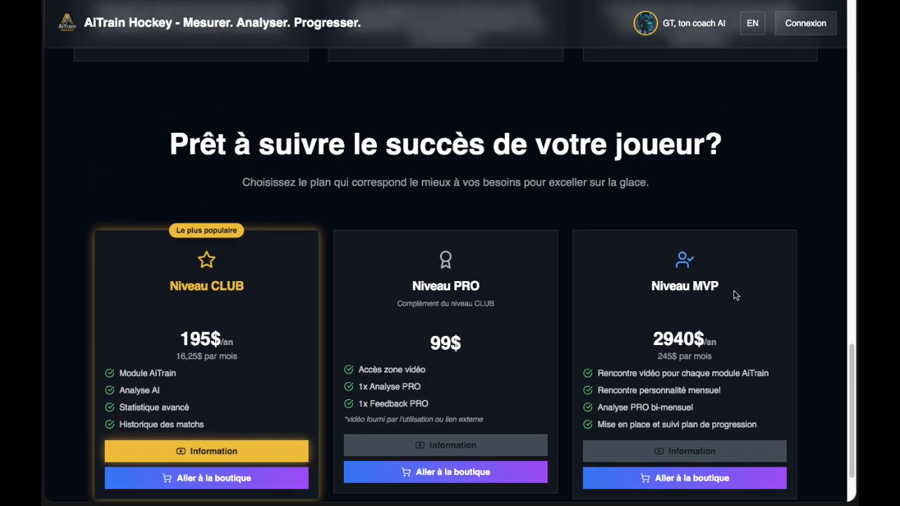
scroll(734, 295, up, 10)
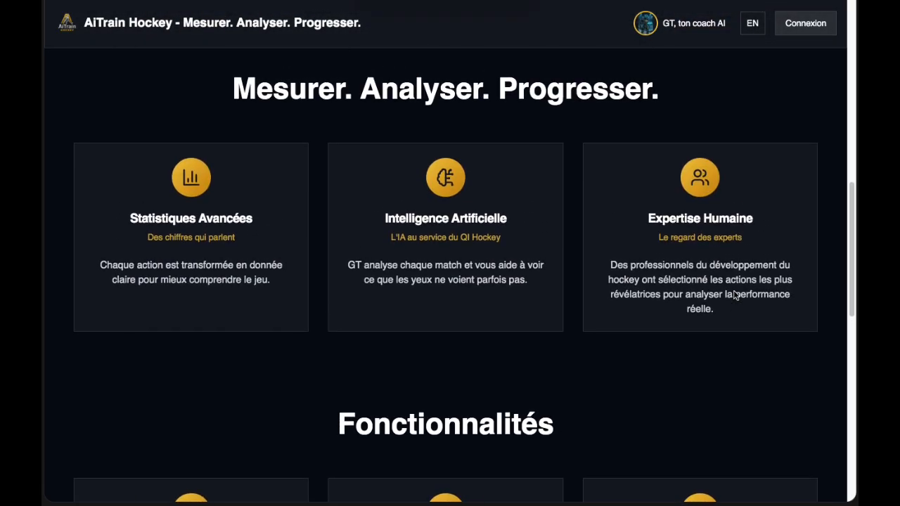
scroll(735, 295, up, 2)
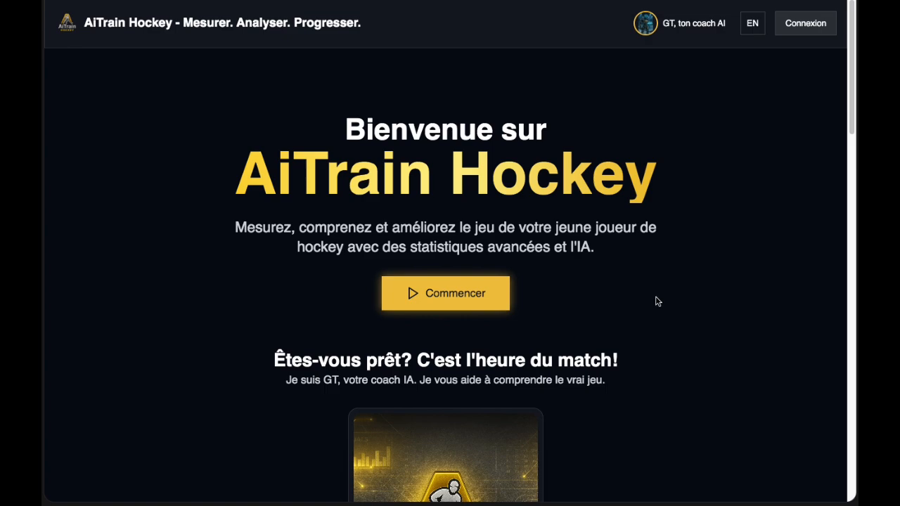
click(451, 294)
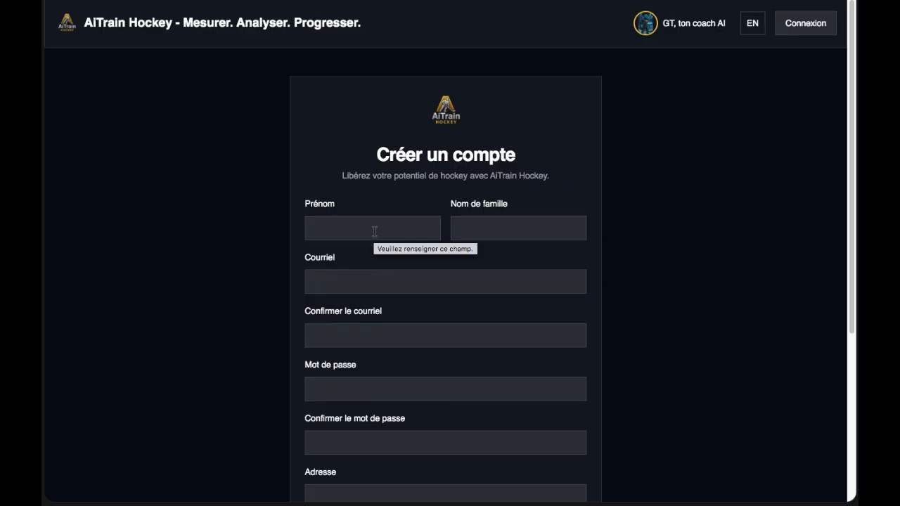
Enter the first and last name, and autofill the e-mail and its confirmation.
click(375, 231)
text(Mat)
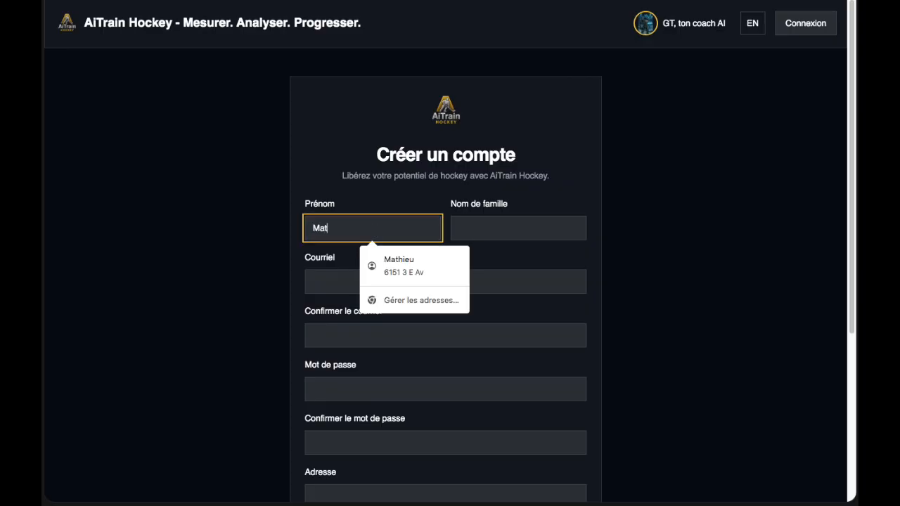
text(hieu)
click(513, 235)
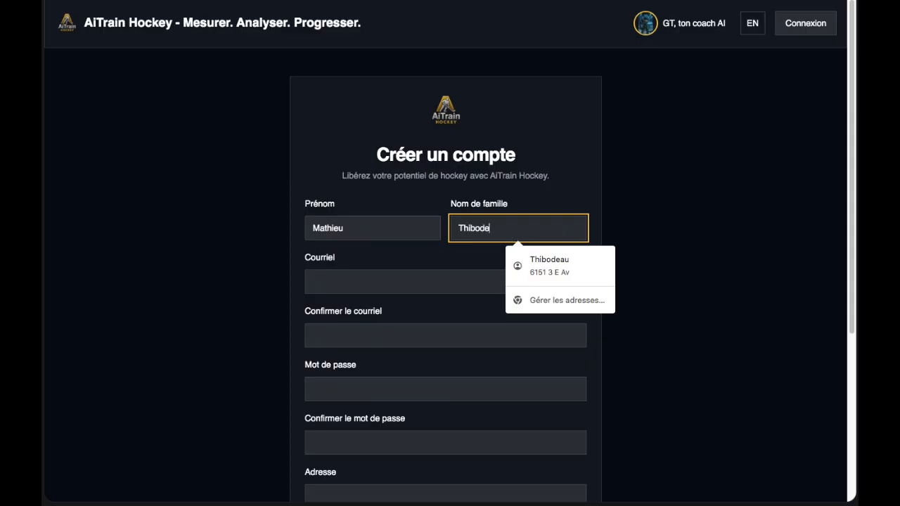
click(375, 281)
click(394, 316)
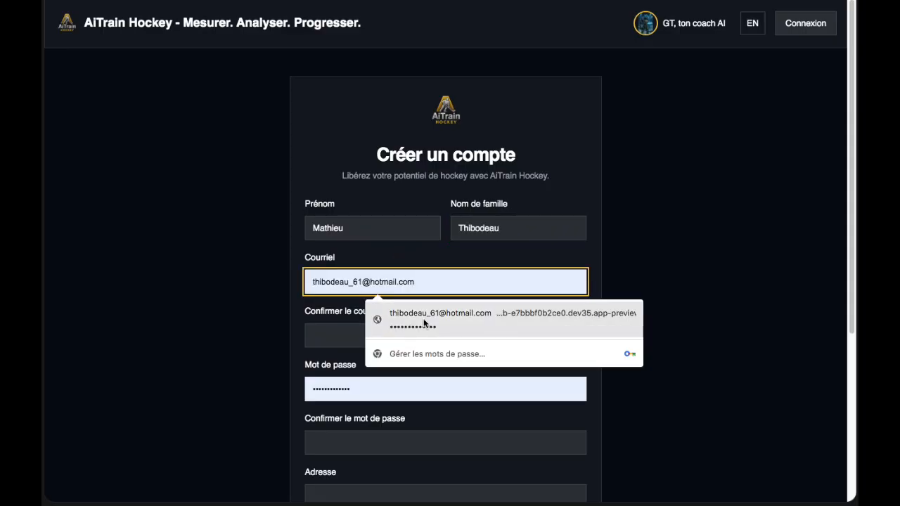
click(387, 335)
click(387, 370)
Replace and confirm the password, autofill address and phone, and submit the sign-up form.
key(Tab)
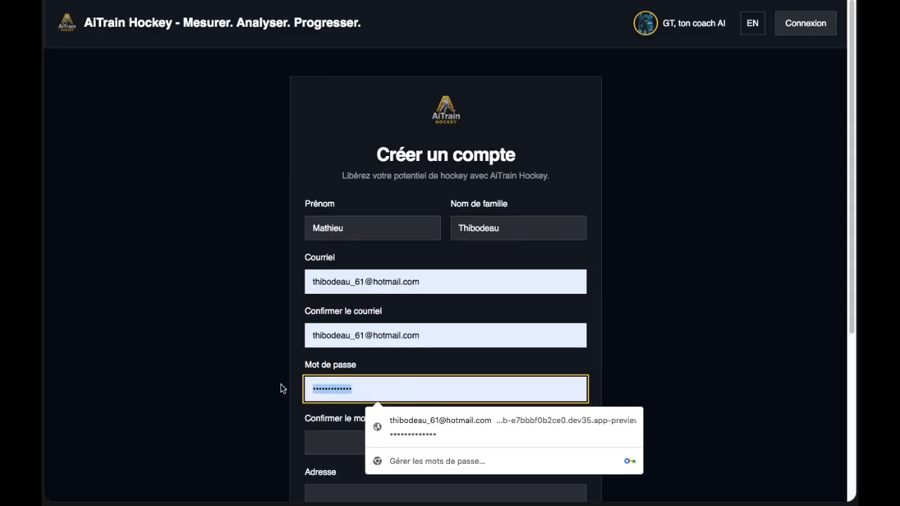
key(BackSpace)
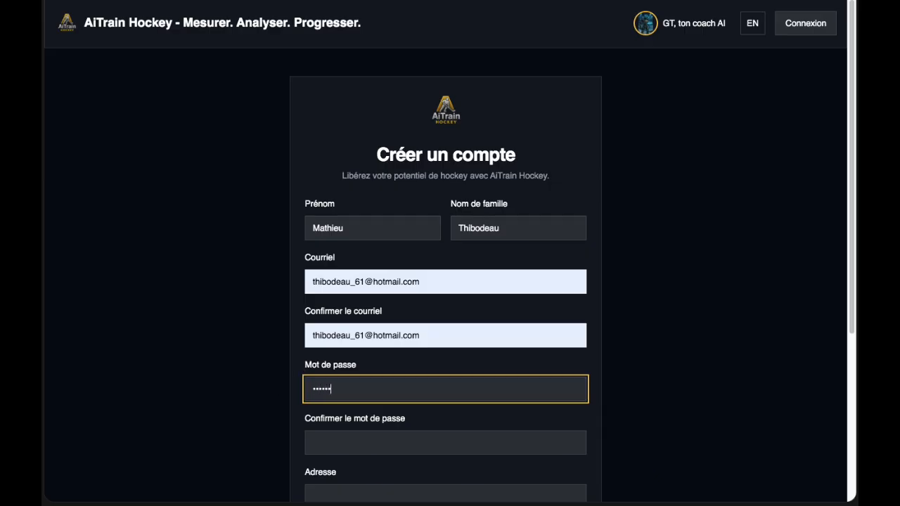
click(363, 448)
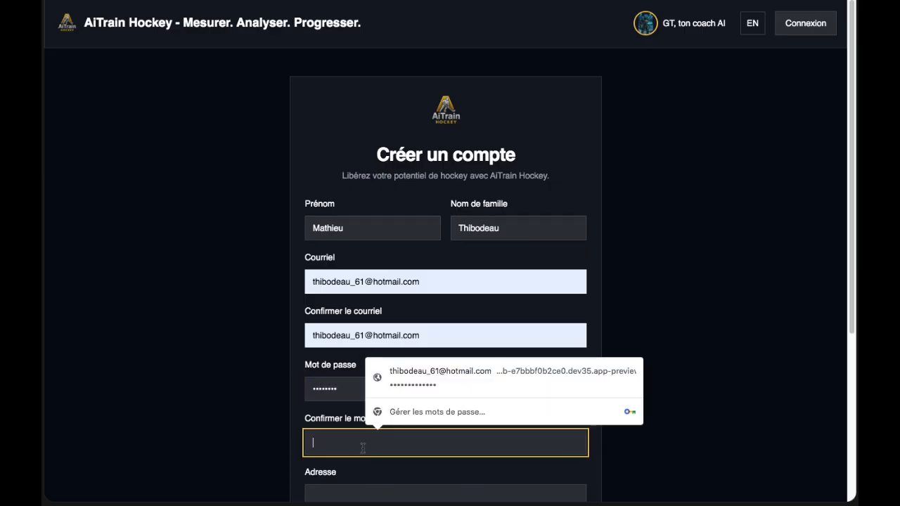
text(Ma)
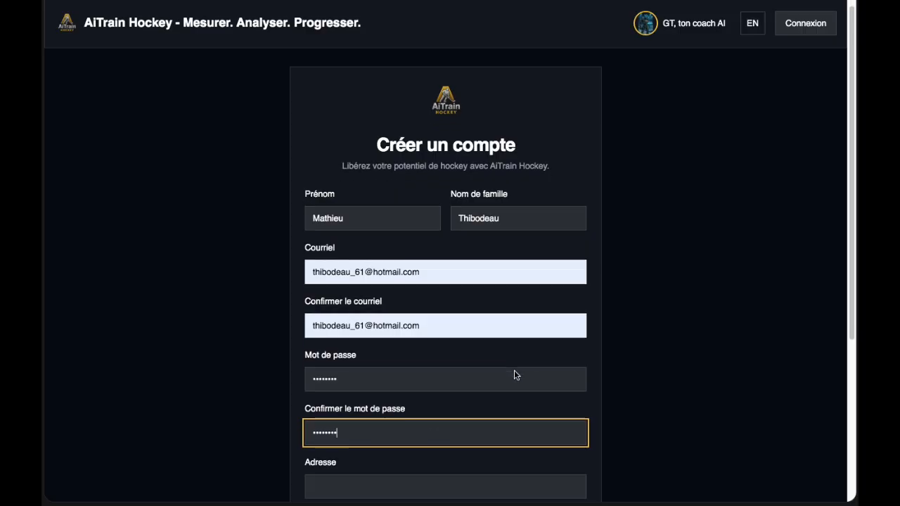
scroll(513, 374, down, 5)
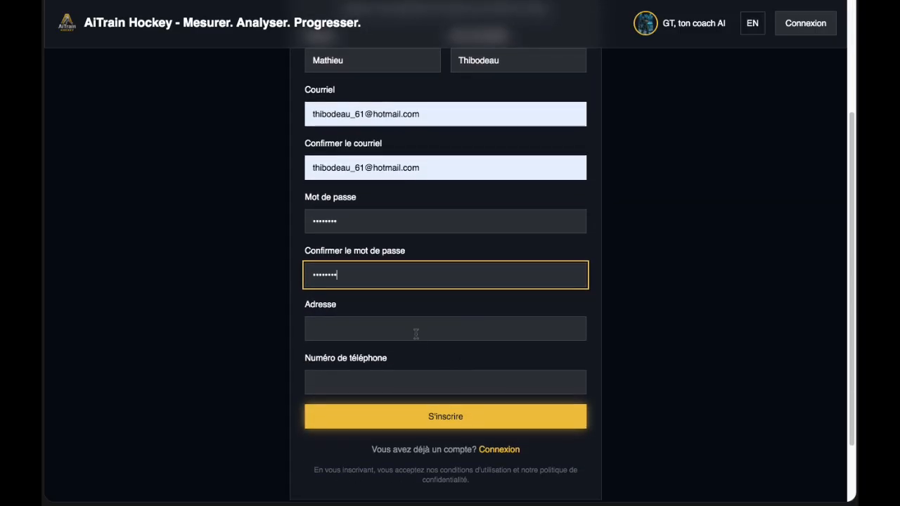
click(415, 332)
click(415, 364)
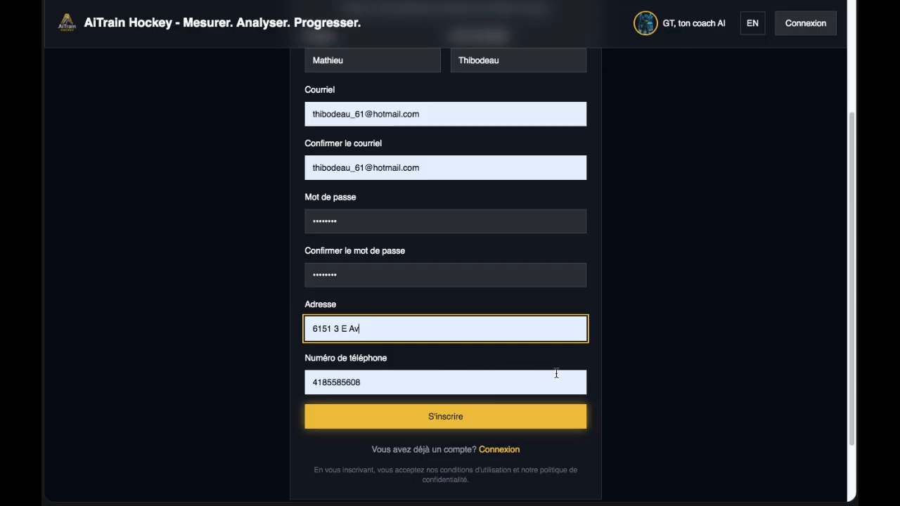
click(454, 424)
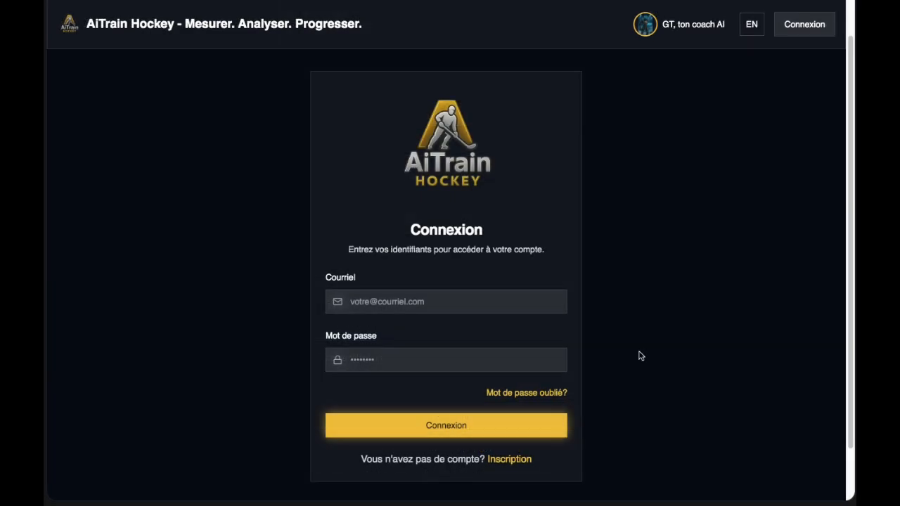
Log in using the saved e-mail with the password retyped.
click(415, 303)
click(416, 351)
drag(405, 367, 325, 364)
text(••)
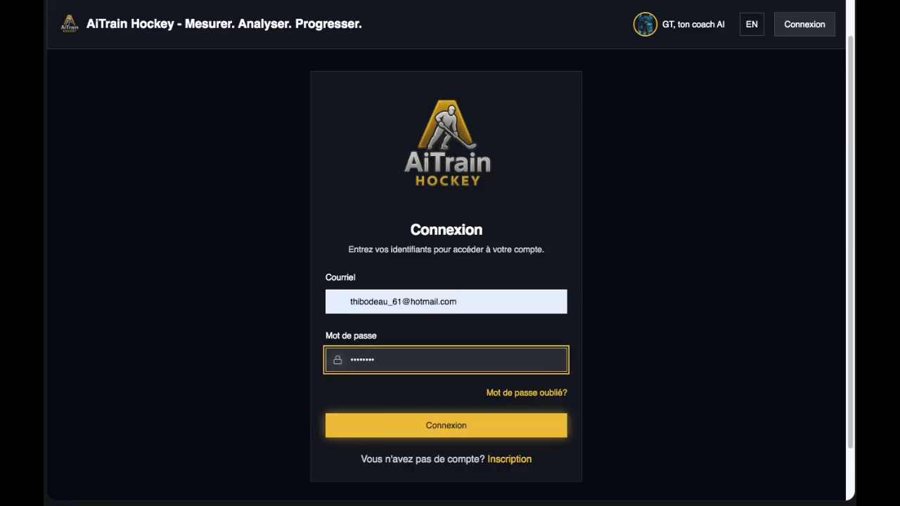
key(Return)
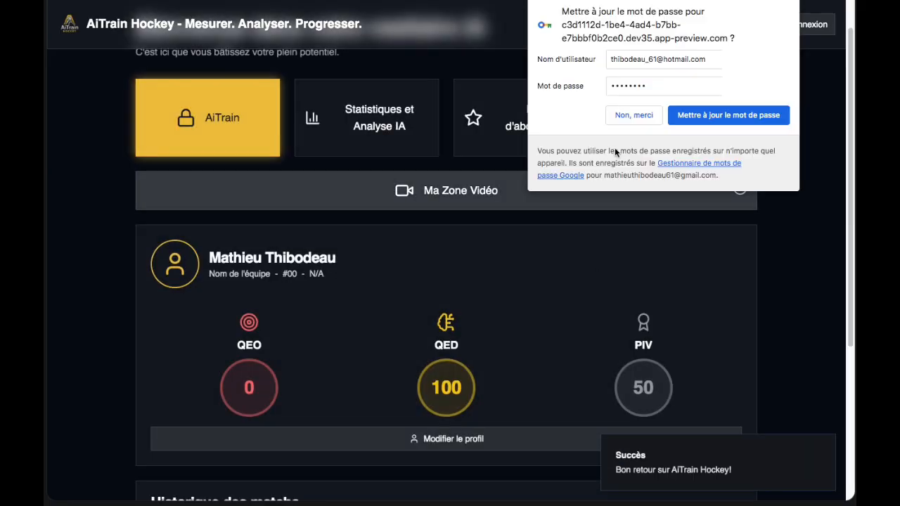
Decline Chrome's password update, close the Succès notice, and review the QEO, QED and PIV scores.
click(633, 119)
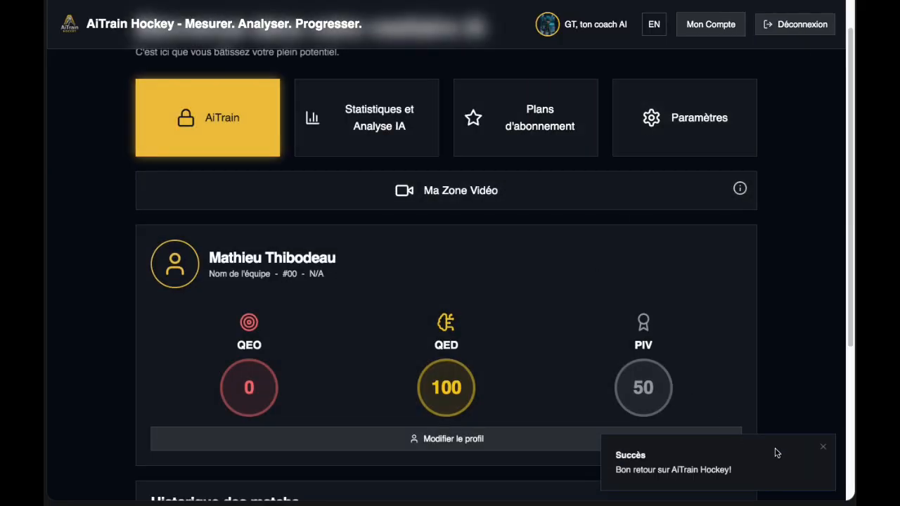
click(824, 449)
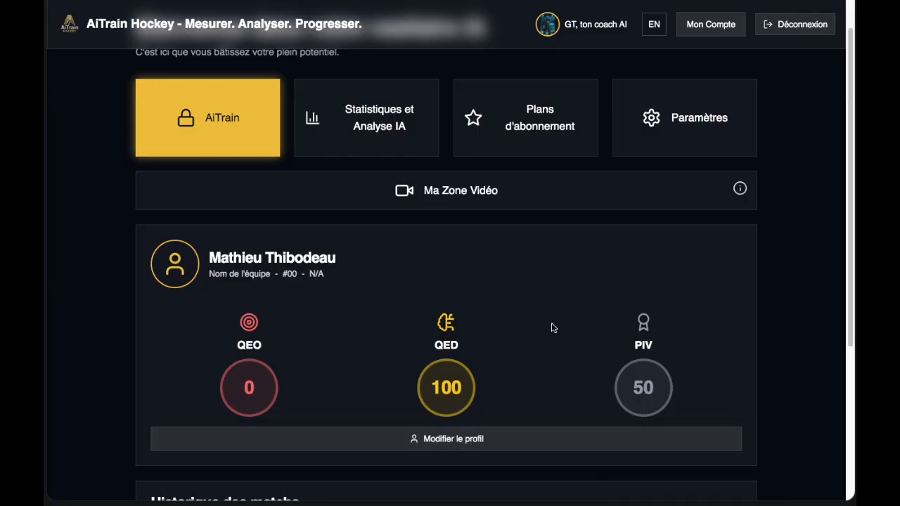
scroll(553, 325, down, 1)
scroll(552, 326, up, 2)
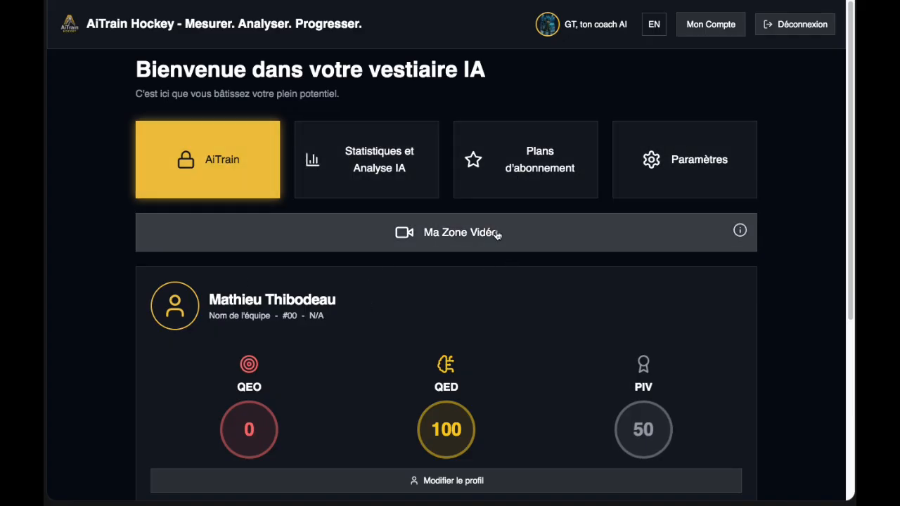
scroll(632, 338, down, 1)
scroll(631, 338, down, 3)
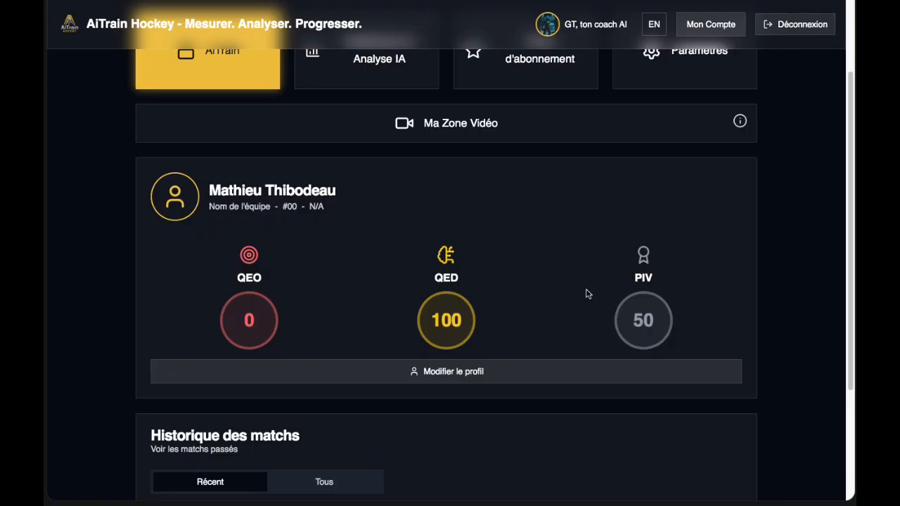
scroll(587, 294, down, 1)
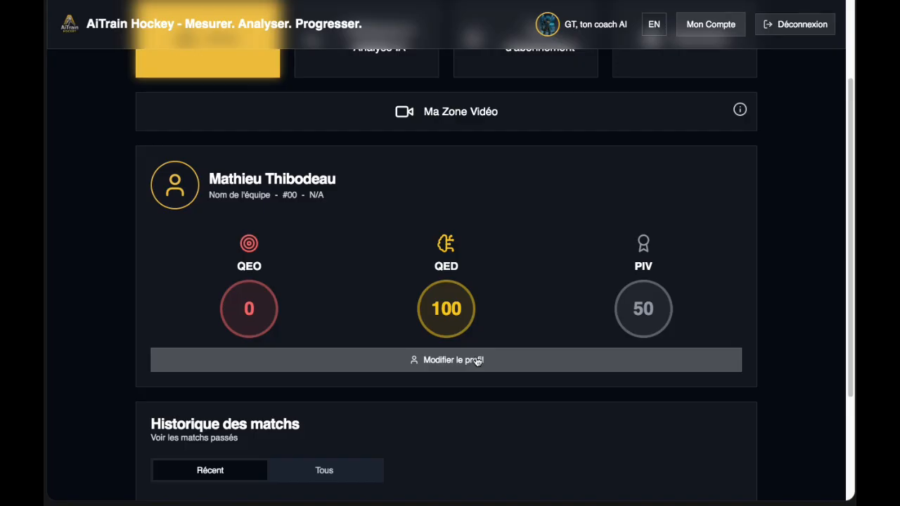
Edit the player profile with a new first name, number 9 and position Attaquant.
click(477, 362)
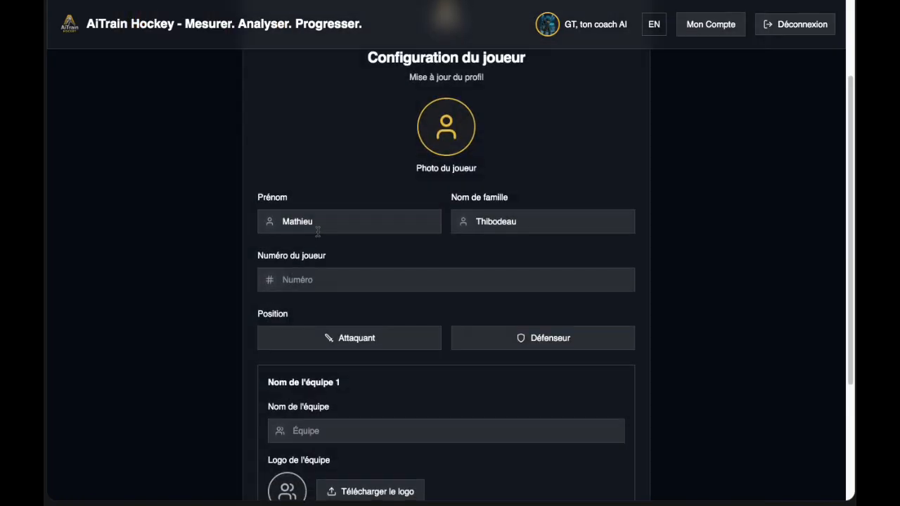
double_click(320, 224)
text(Alex)
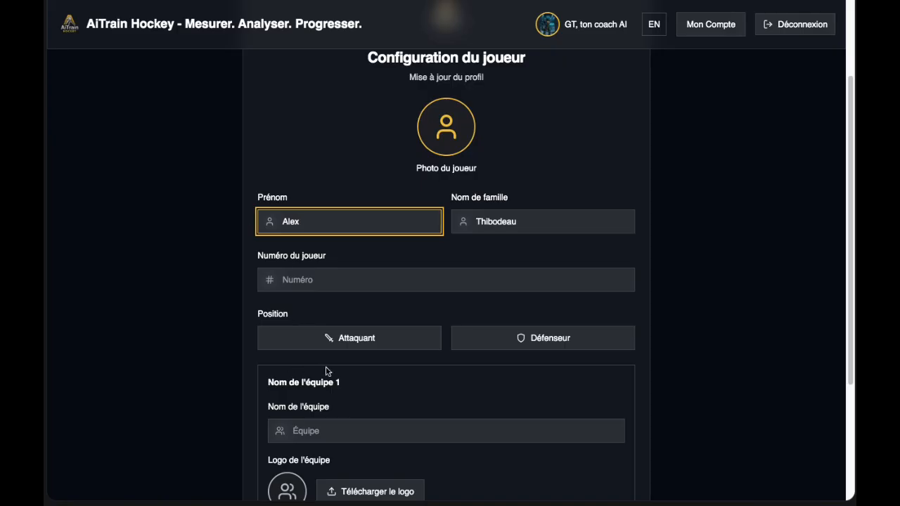
click(323, 279)
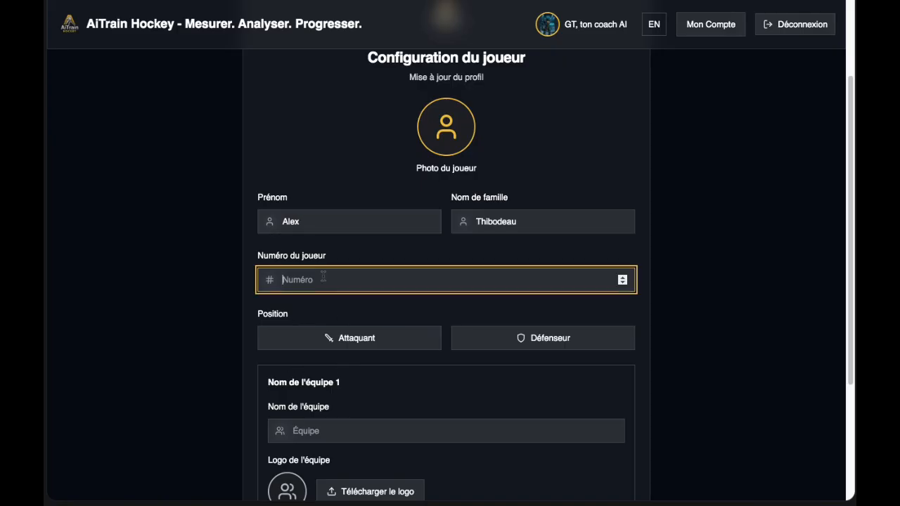
text(9)
click(371, 340)
Upload the top-left image from Téléchargements as the player photo.
click(457, 126)
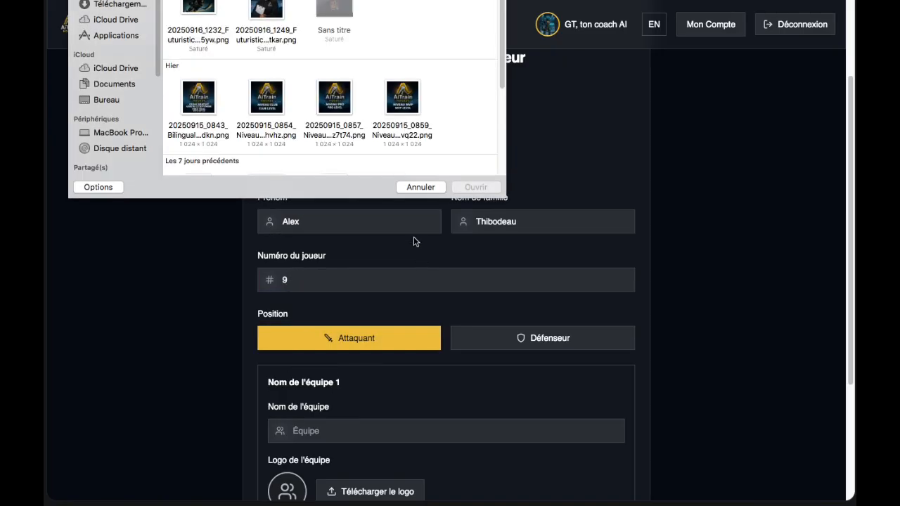
click(110, 5)
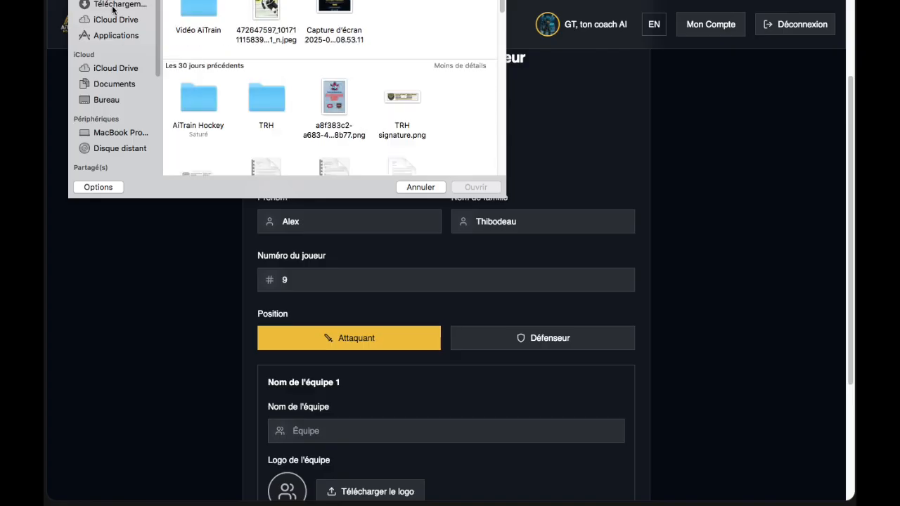
click(113, 5)
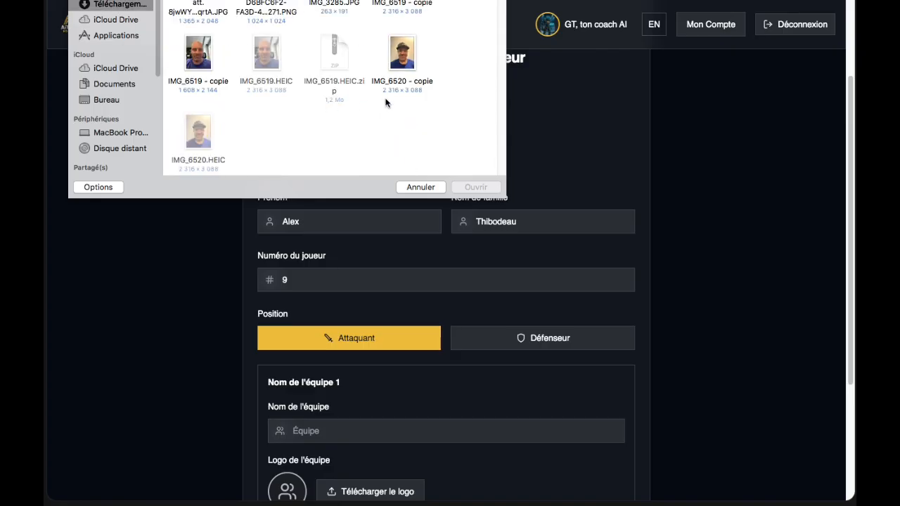
scroll(387, 102, up, 1)
double_click(197, 5)
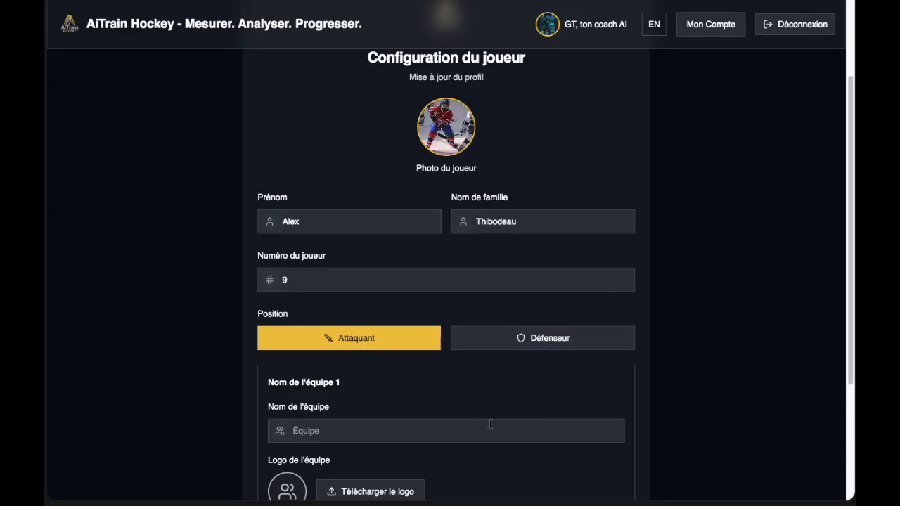
scroll(490, 425, down, 1)
click(364, 392)
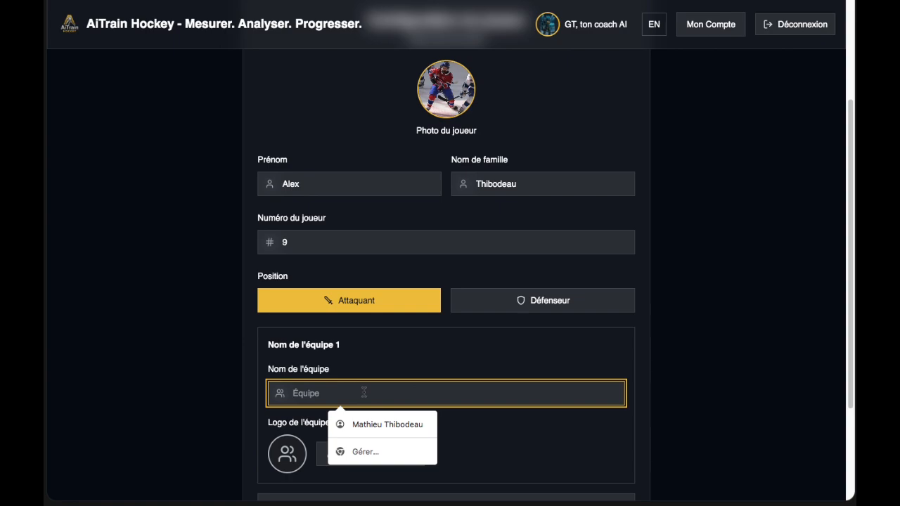
Name the first team Aigles TR and upload the eagle image as its logo.
text(Aigles)
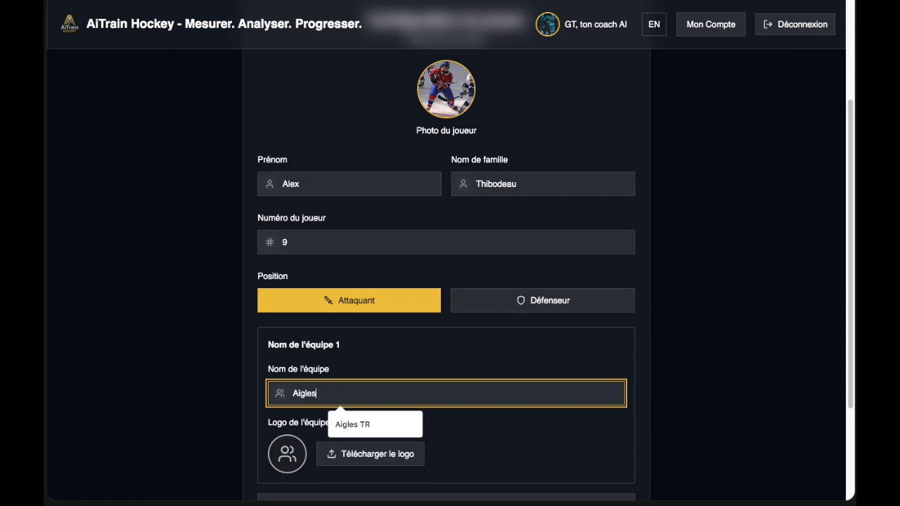
text( TR)
key(BackSpace)
text(TR)
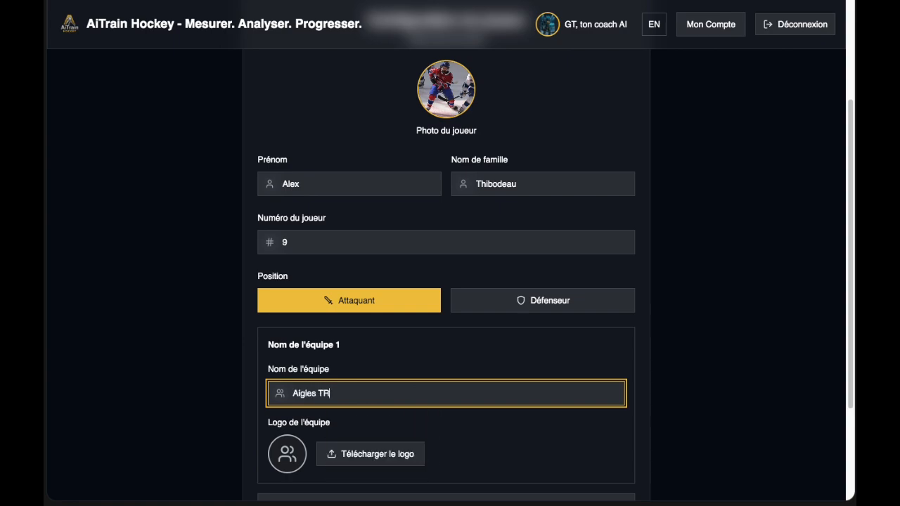
click(372, 463)
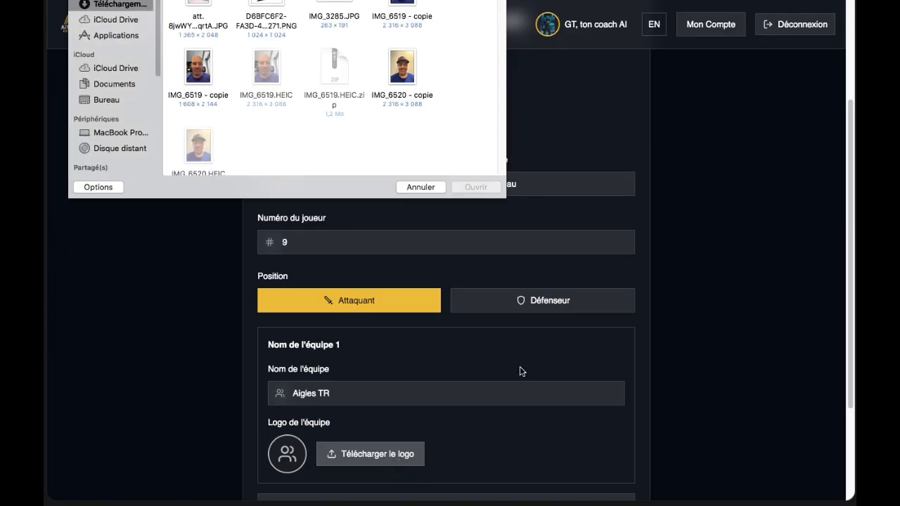
double_click(274, 28)
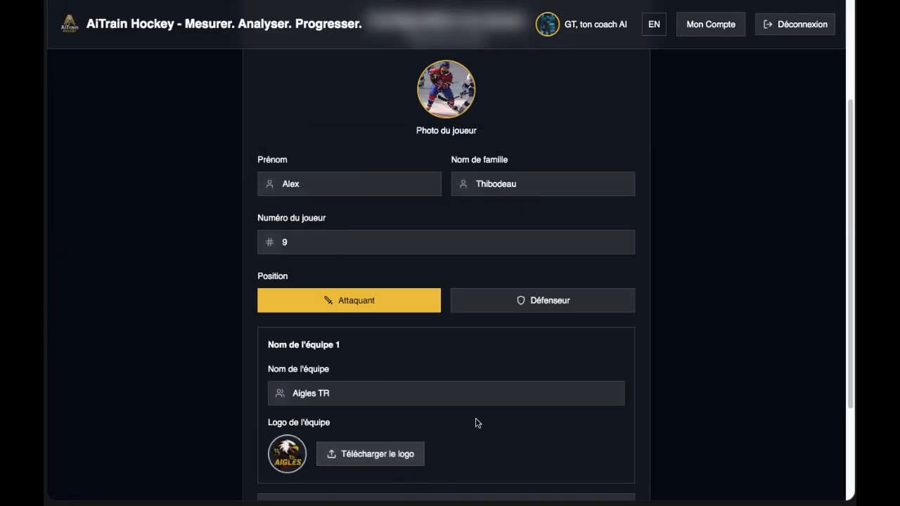
scroll(520, 436, down, 3)
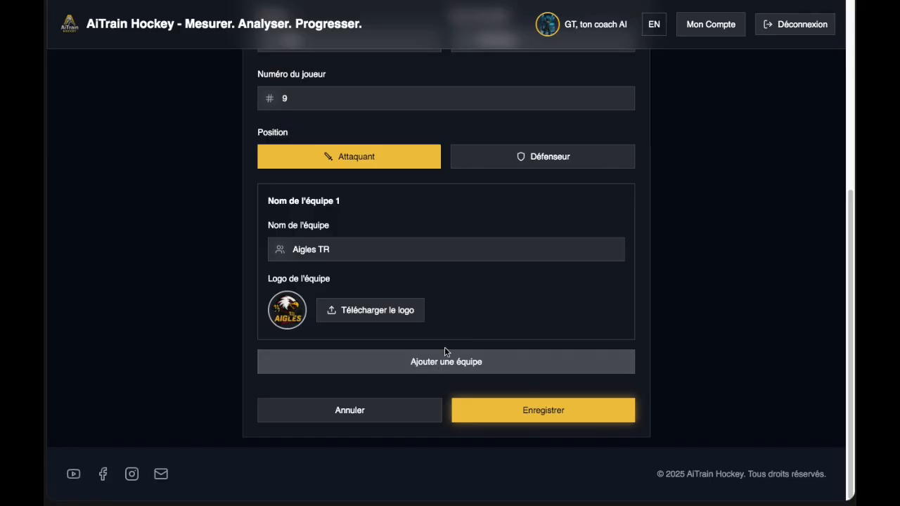
Add a second team block, then remove it while still empty.
click(440, 368)
scroll(562, 399, down, 3)
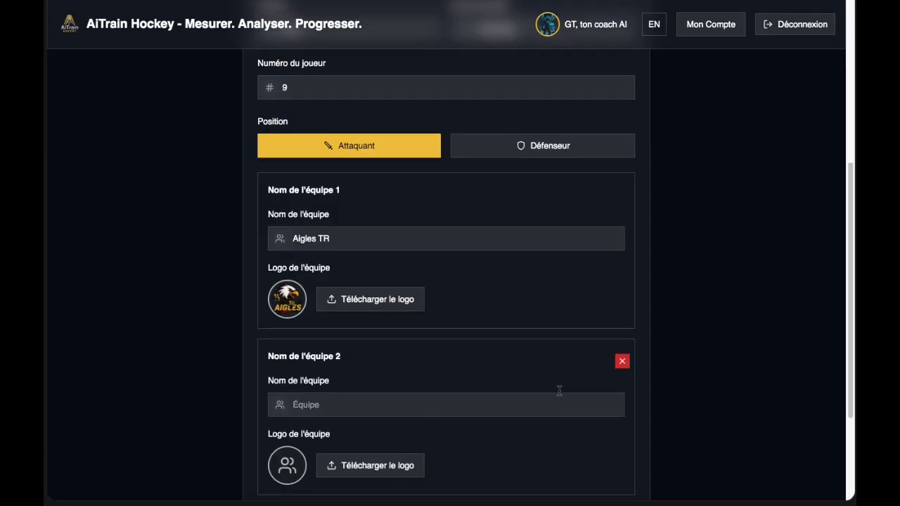
click(623, 269)
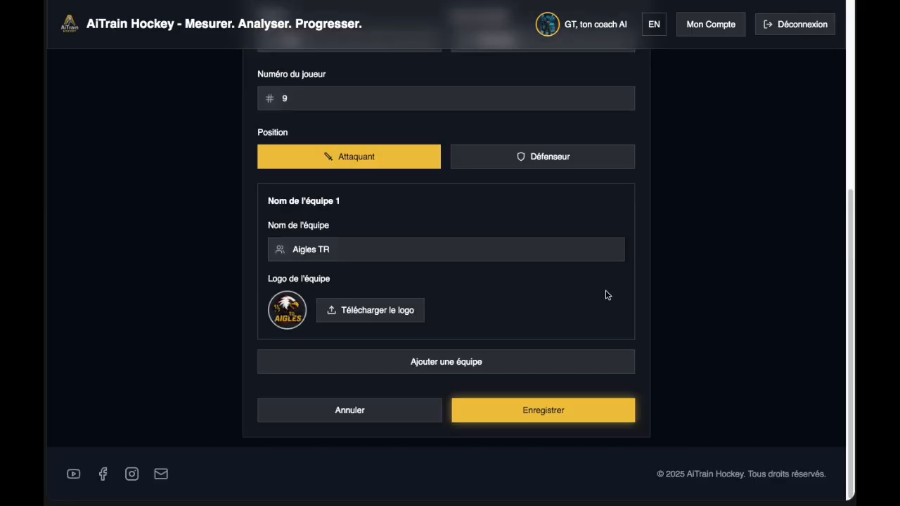
Save the profile with photo, #9 and Attaquant, then dismiss the Succès confirmation.
click(534, 412)
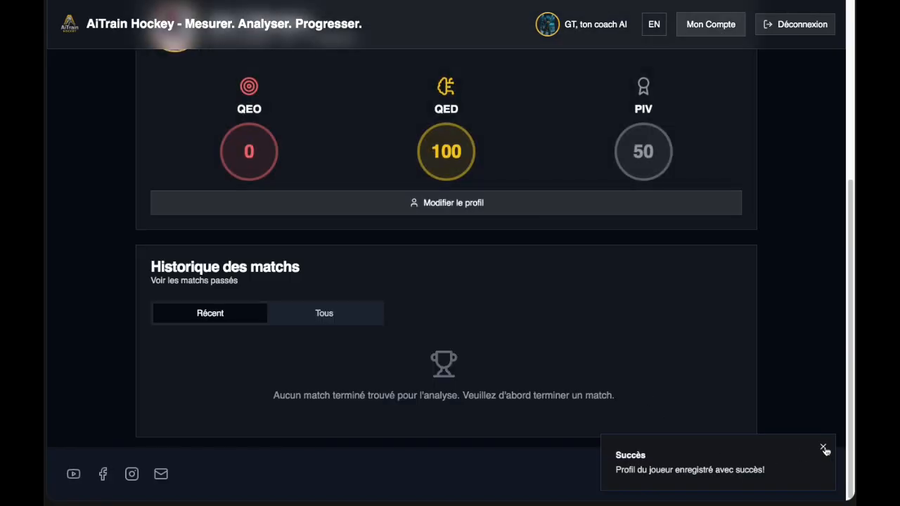
click(823, 448)
scroll(446, 323, up, 3)
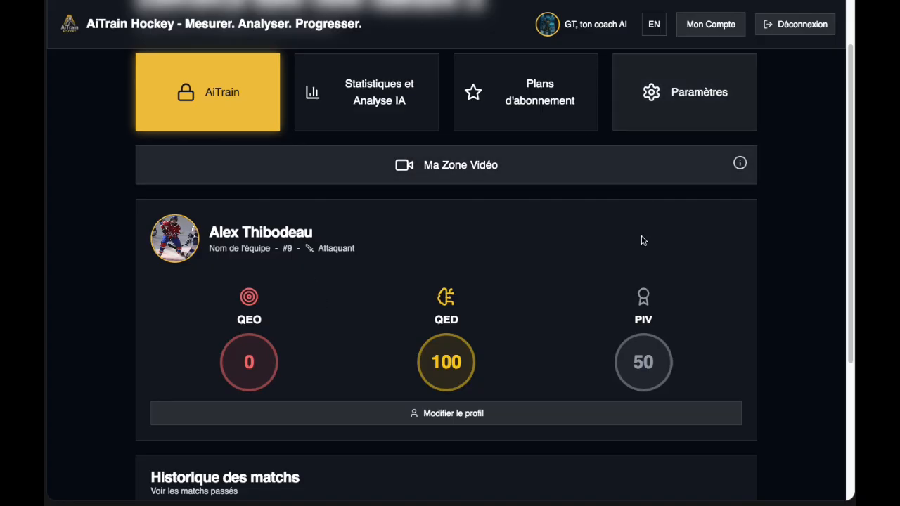
scroll(546, 345, down, 5)
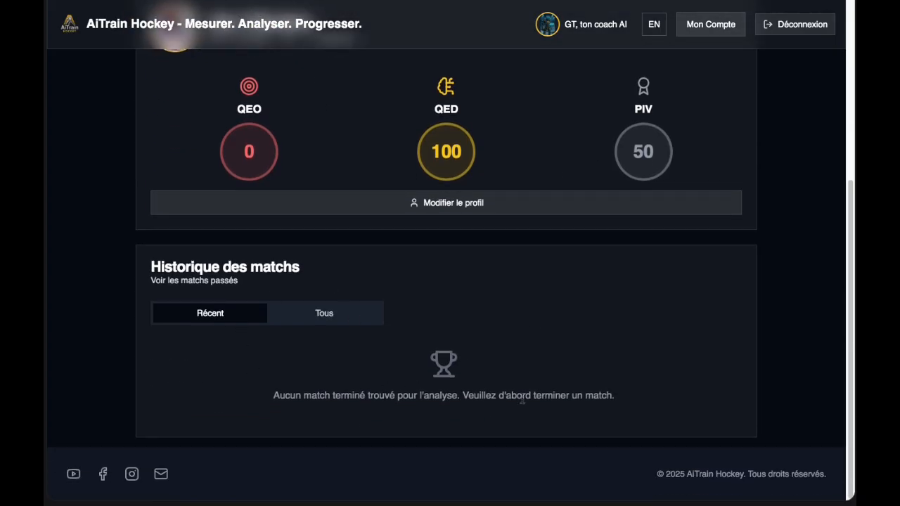
scroll(528, 343, up, 3)
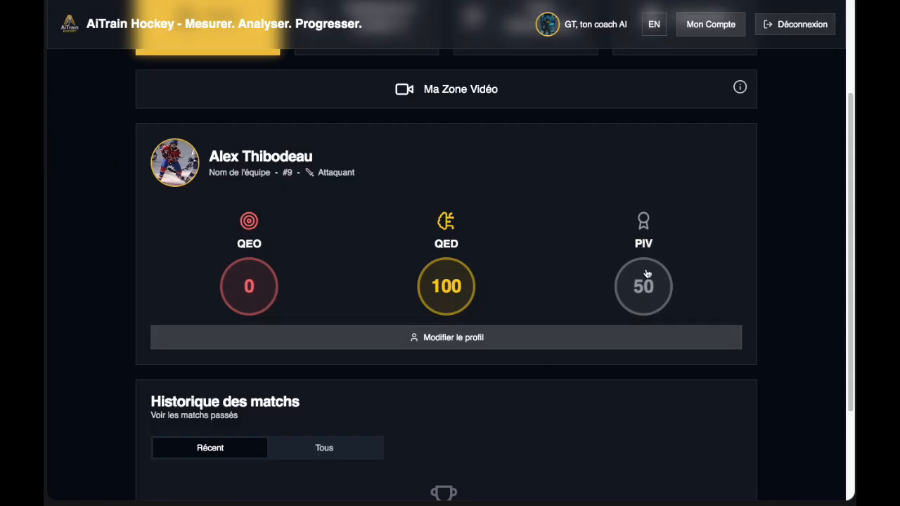
scroll(525, 316, up, 3)
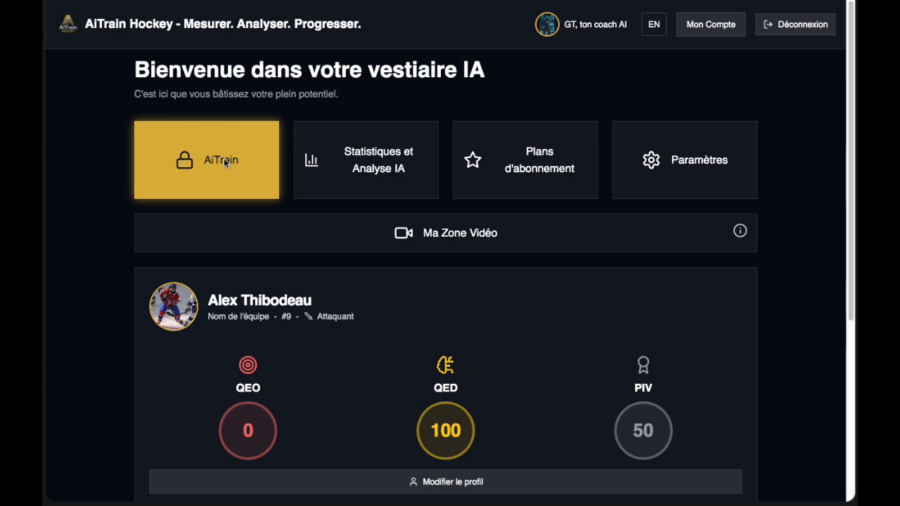
Open the AiTrain list, read the Impact Collectif description, then pick an AiTrain to launch.
click(224, 162)
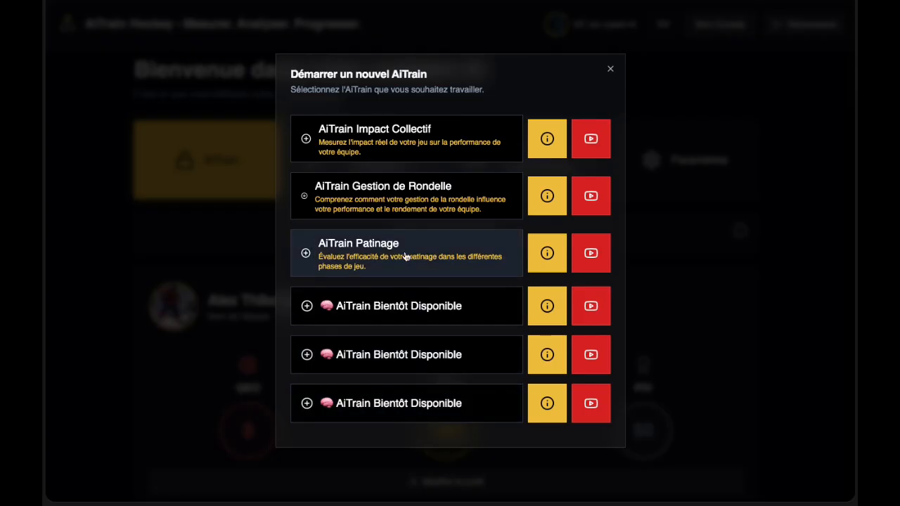
click(548, 140)
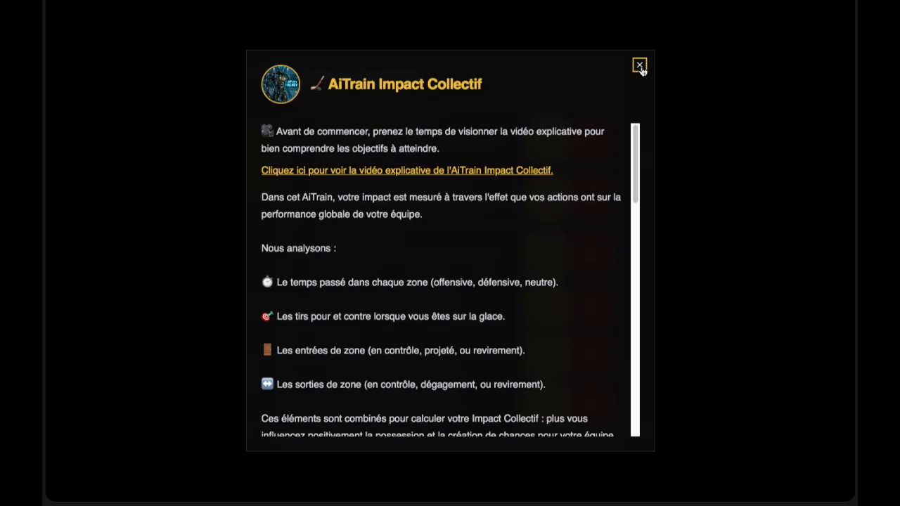
click(640, 66)
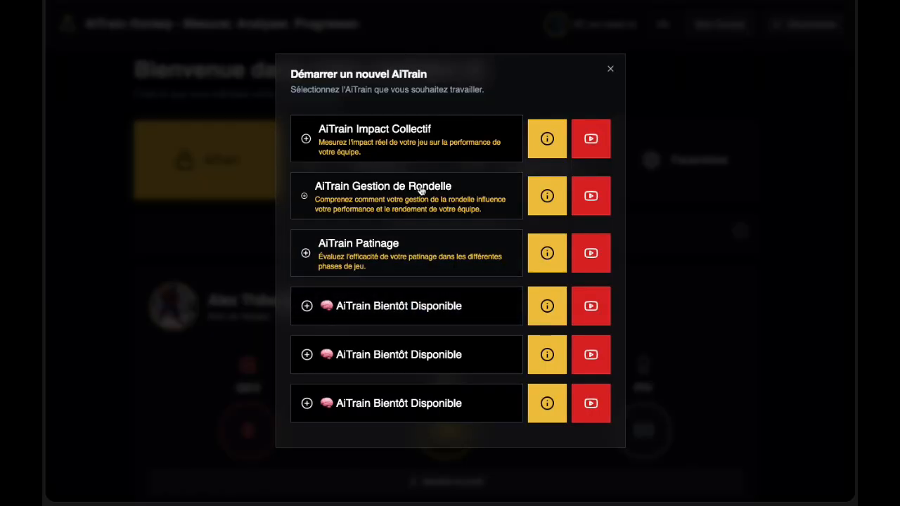
click(381, 143)
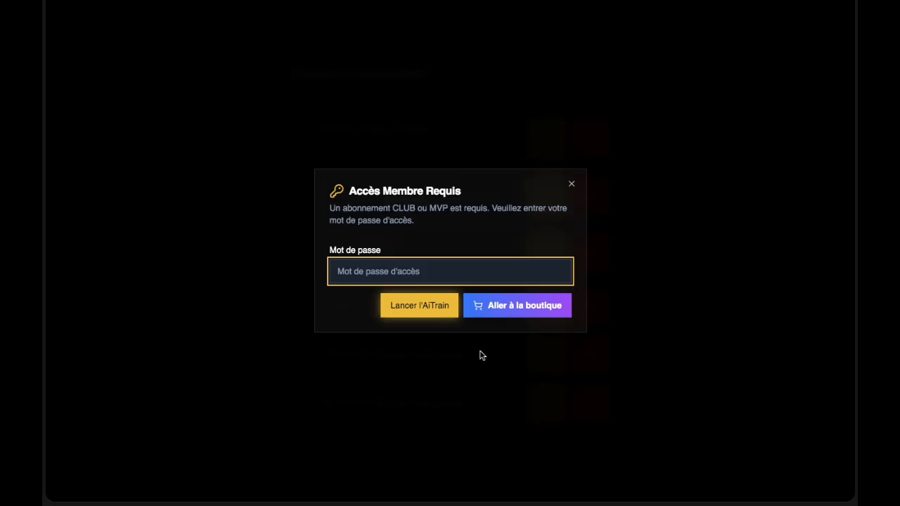
Add the Essai Gratuit / Free Trial plan to the cart and check out at CA$0.00.
click(510, 313)
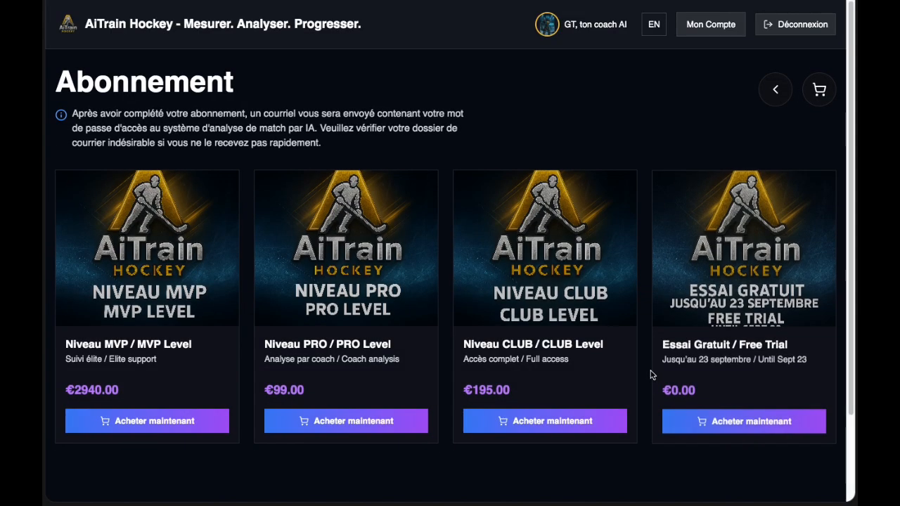
scroll(649, 374, down, 2)
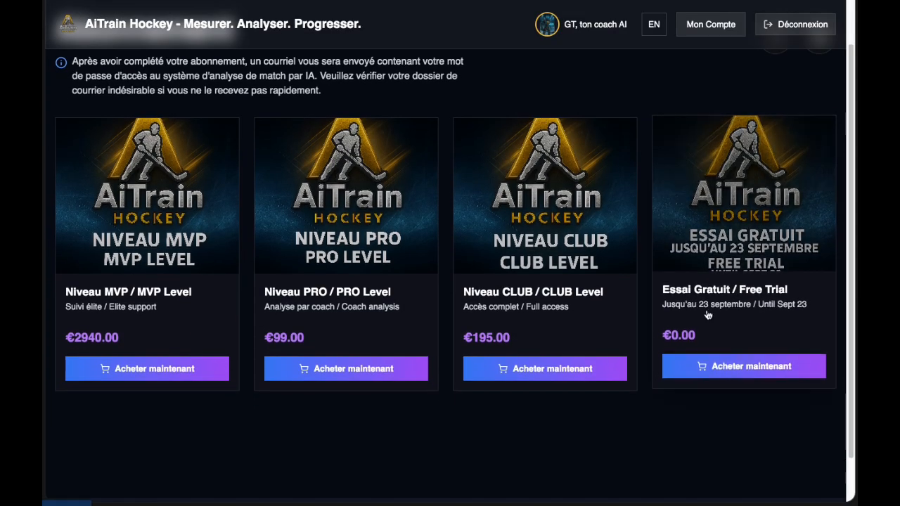
click(742, 367)
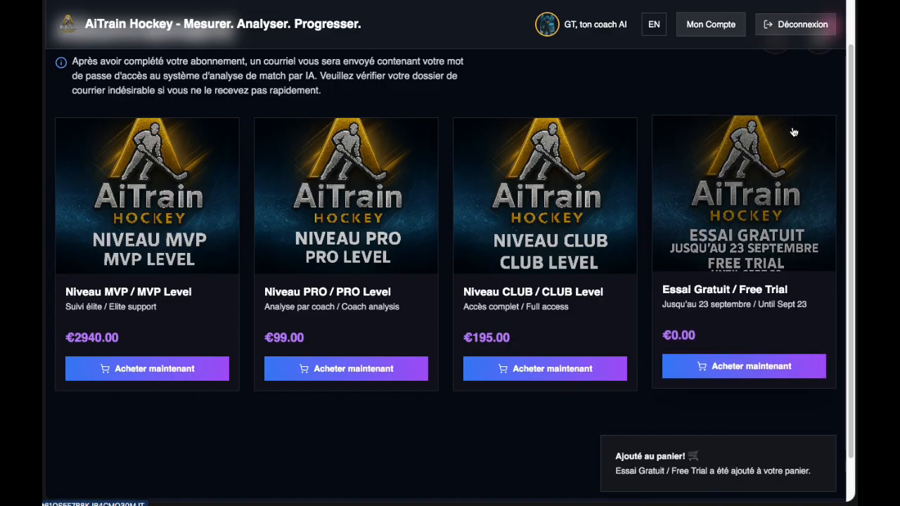
scroll(793, 131, up, 2)
click(820, 90)
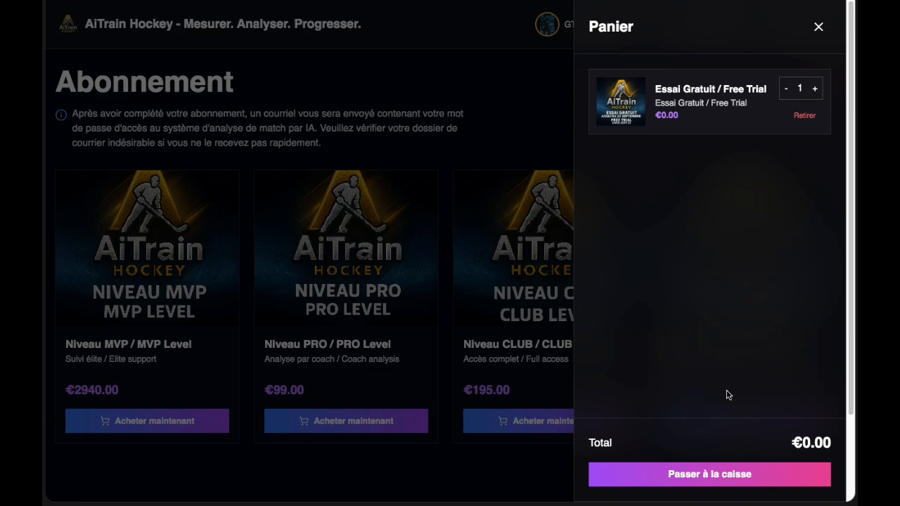
click(723, 481)
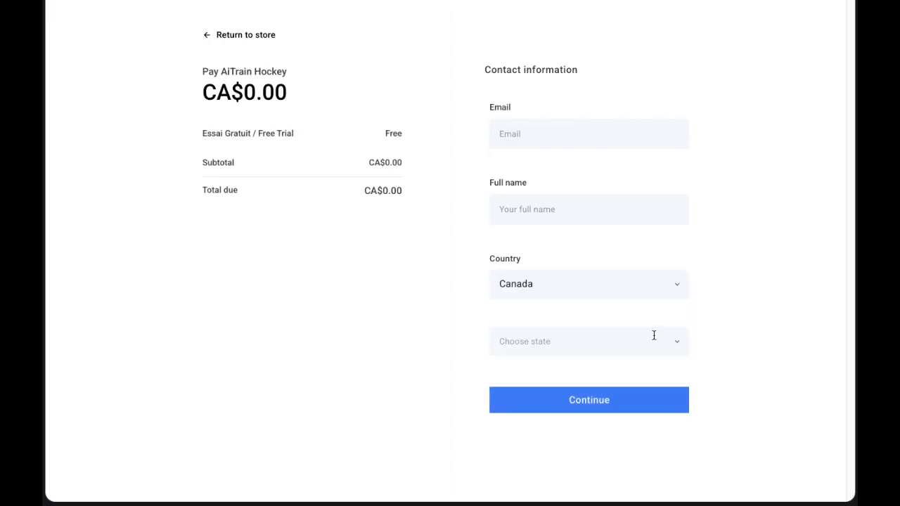
Autofill the contact e-mail and full name on the Stripe checkout form.
click(560, 134)
click(560, 169)
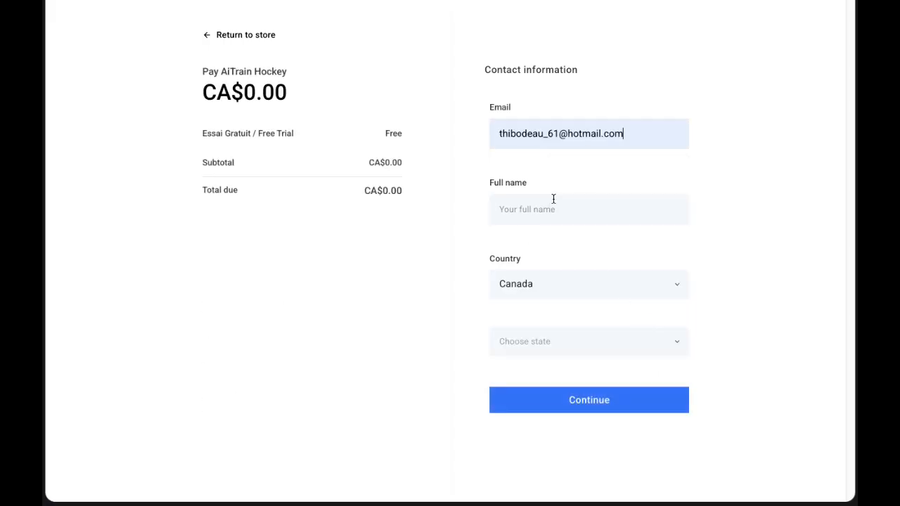
click(552, 211)
click(599, 251)
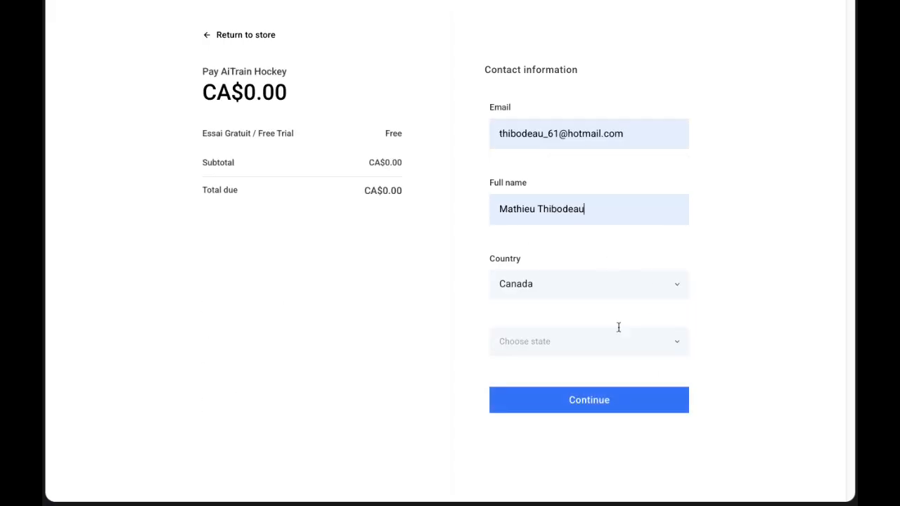
Choose Quebec as the province and submit the free trial checkout.
click(569, 344)
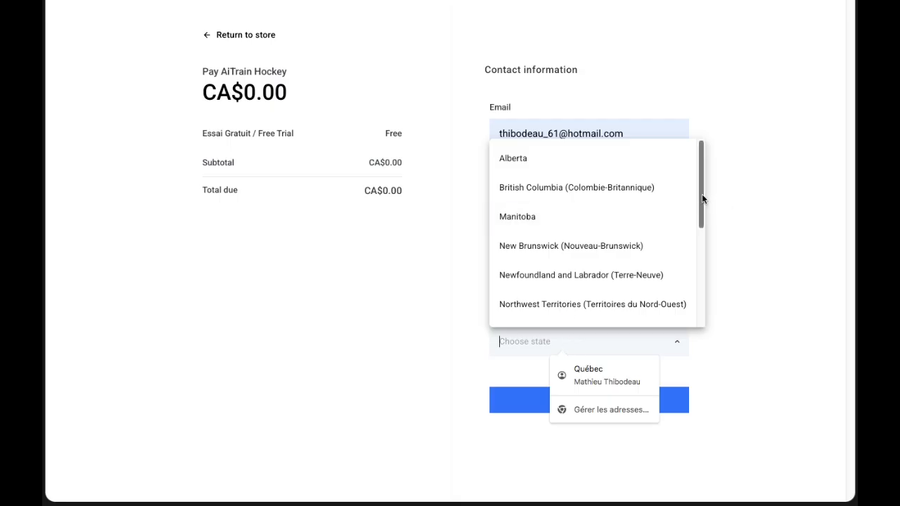
drag(701, 208, 701, 285)
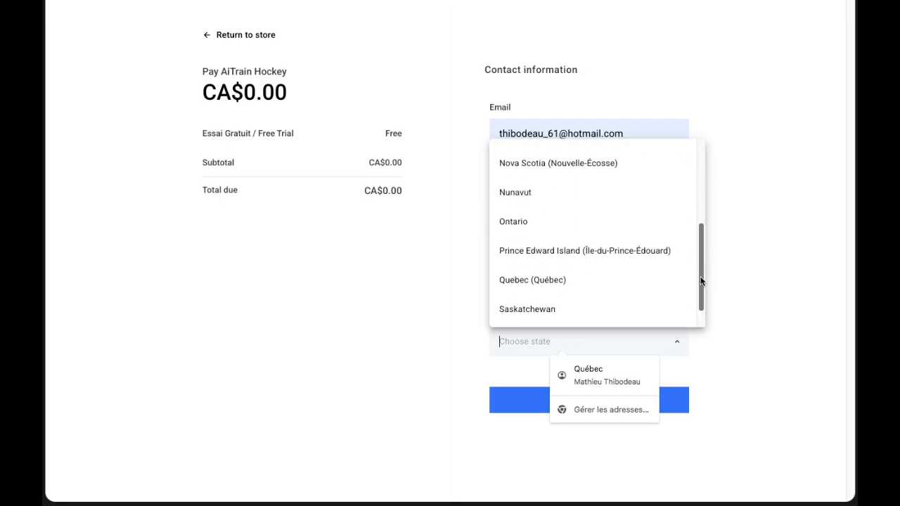
click(579, 277)
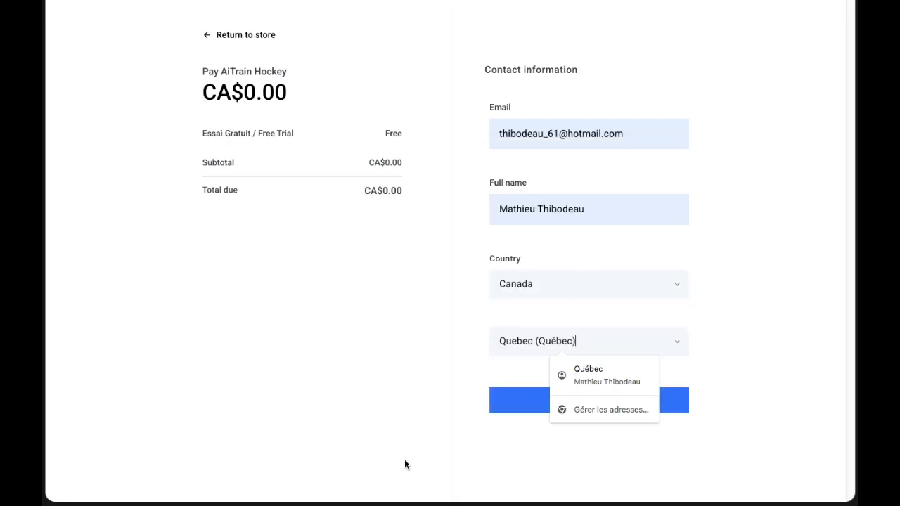
click(404, 430)
click(590, 406)
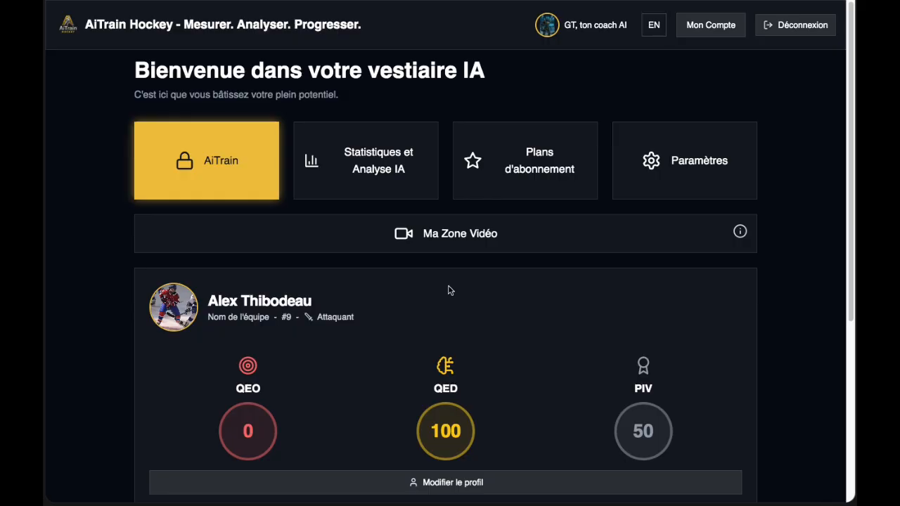
Pick an AiTrain, enter the member access password, and launch it.
click(231, 178)
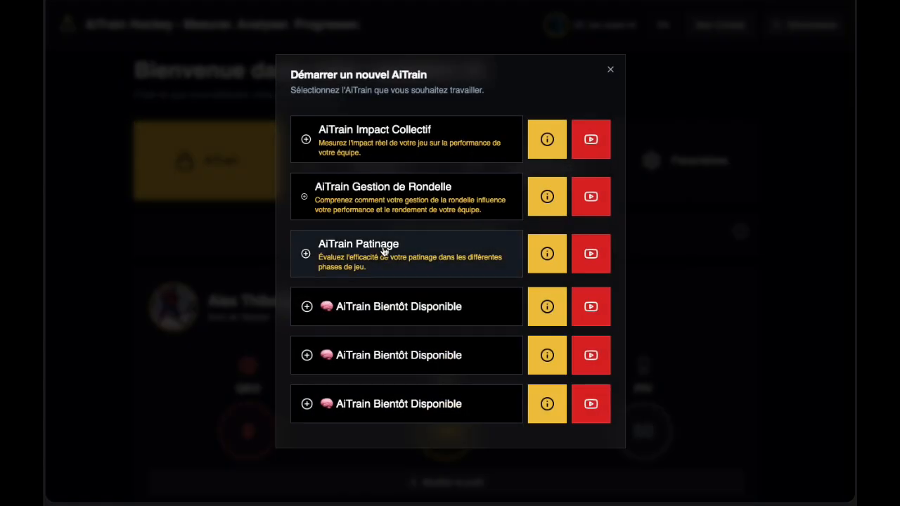
click(391, 137)
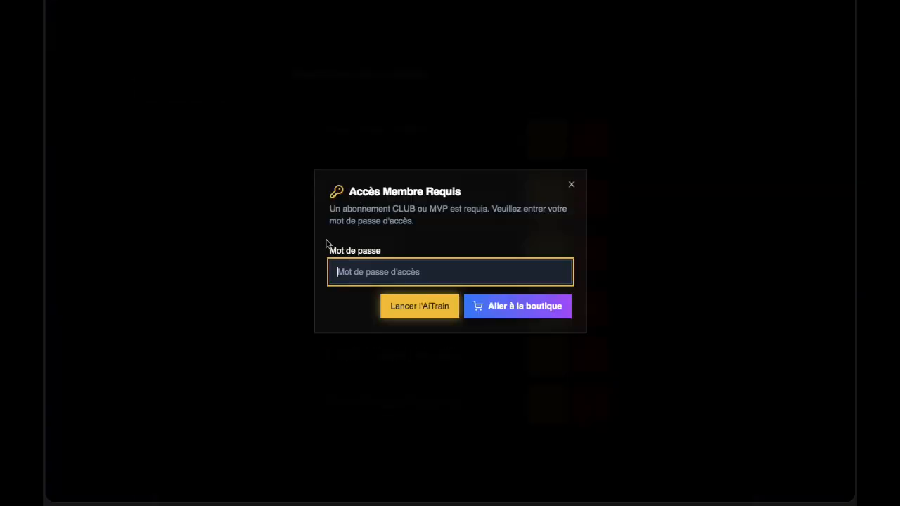
click(397, 271)
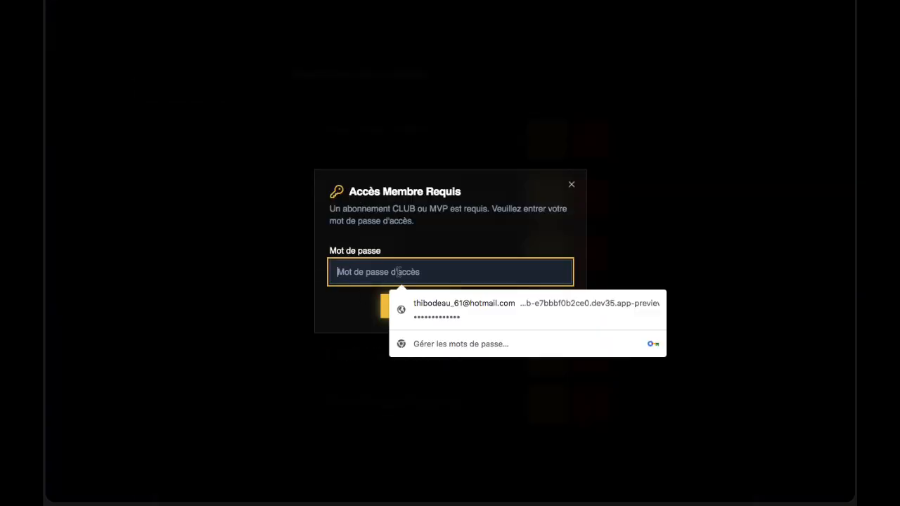
text(••••)
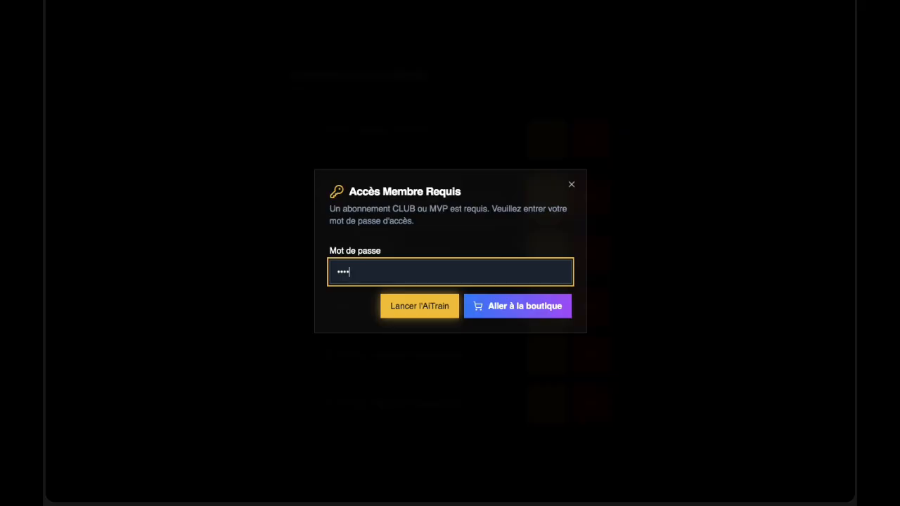
click(412, 309)
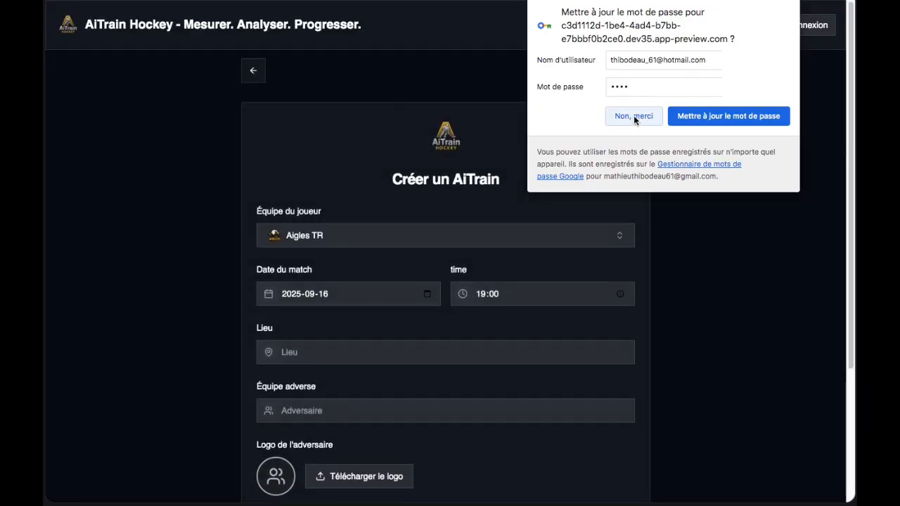
Dismiss the password prompt and enter Québec as the location and Bos as the opponent.
click(633, 116)
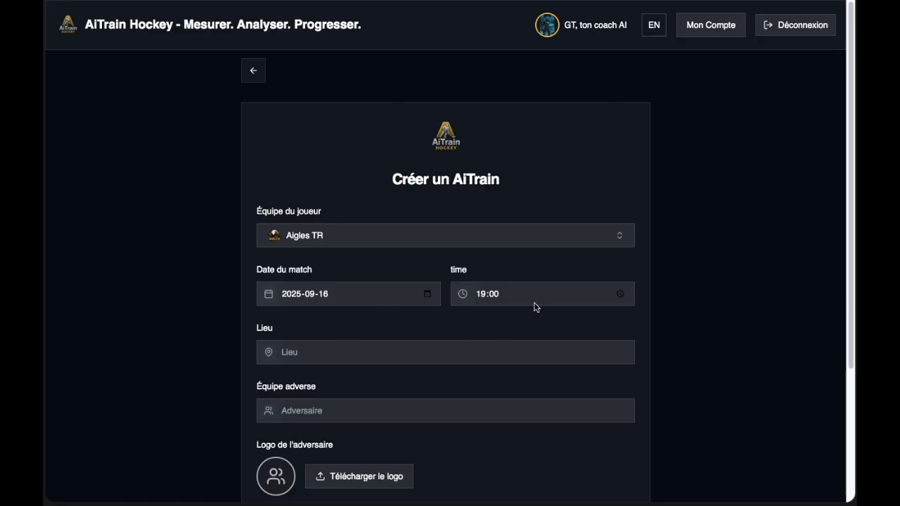
click(373, 351)
text(Québec)
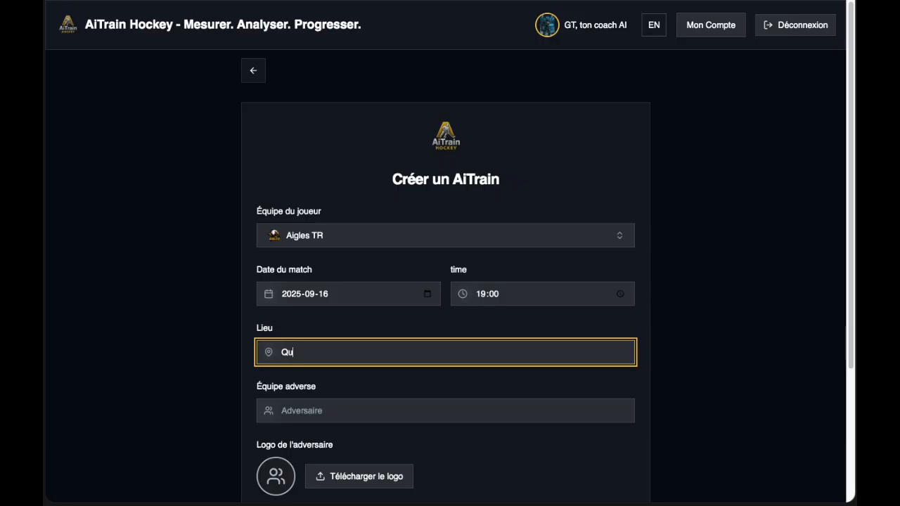
click(346, 412)
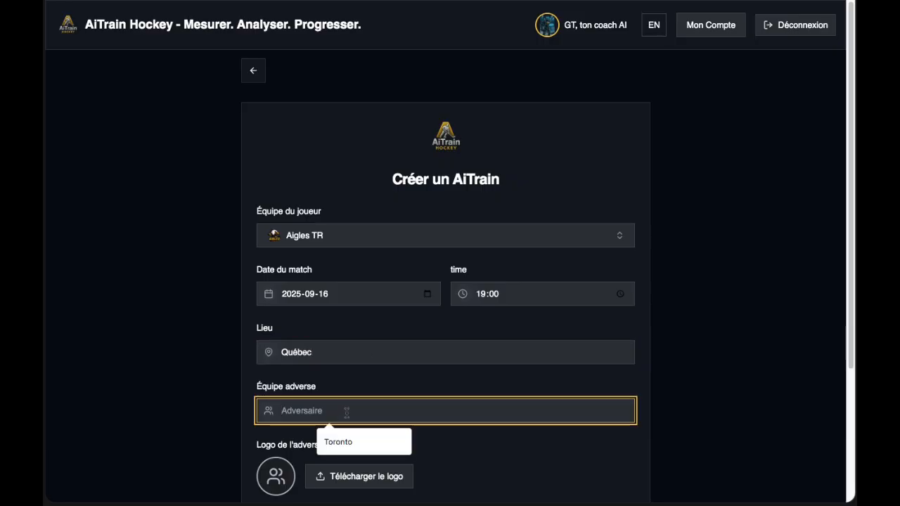
text(Boston)
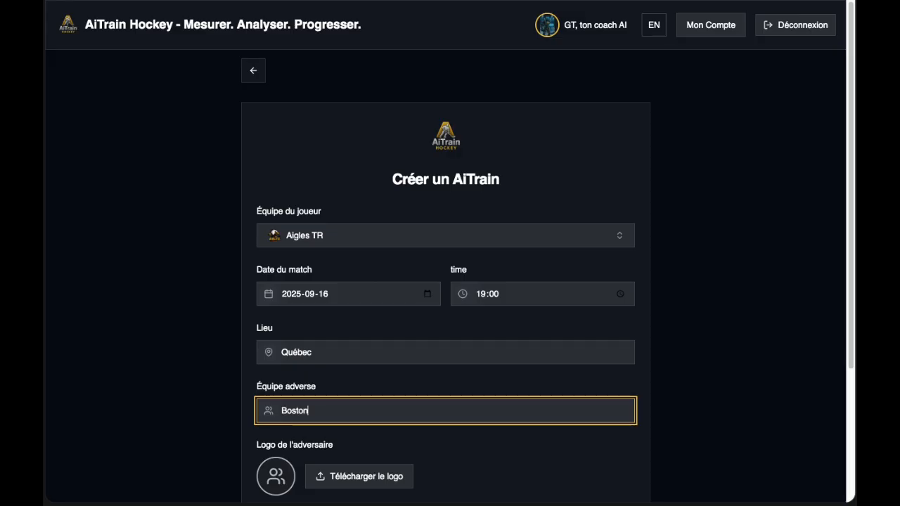
Upload IMG_3285.JPG as the opposing team's logo.
scroll(447, 423, down, 1)
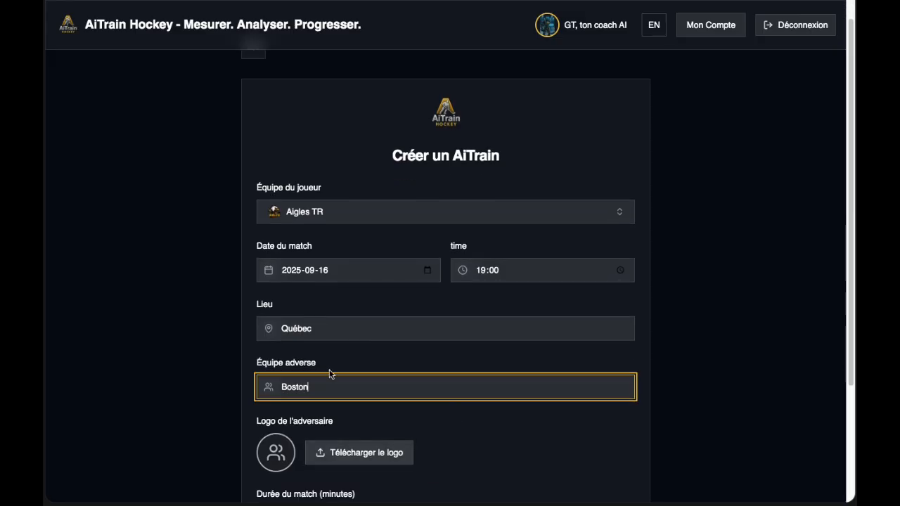
click(366, 454)
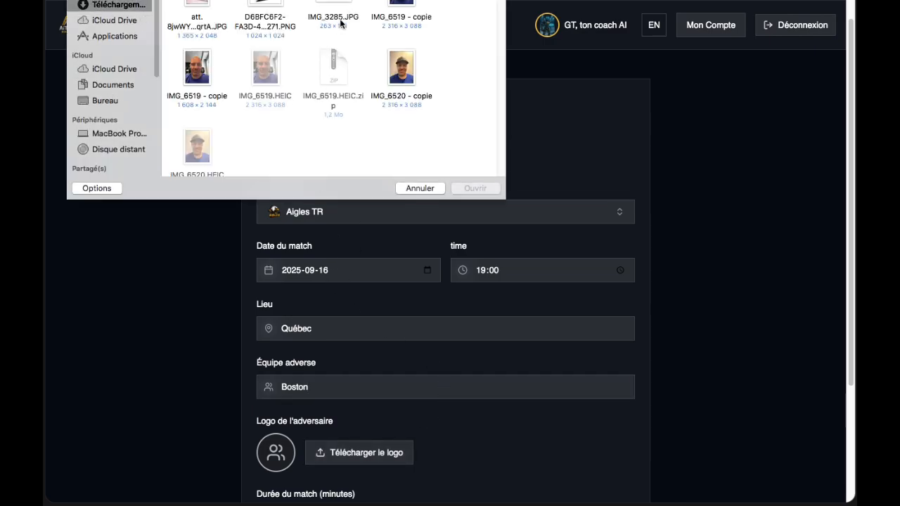
double_click(337, 21)
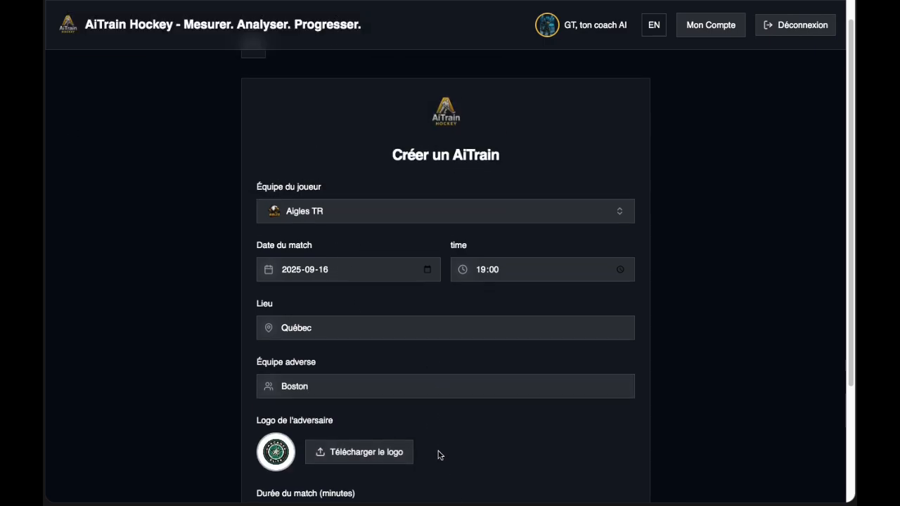
Change the opponent from Boston to Cascades and set the match duration to 45.
scroll(443, 450, down, 2)
key(shift+Tab)
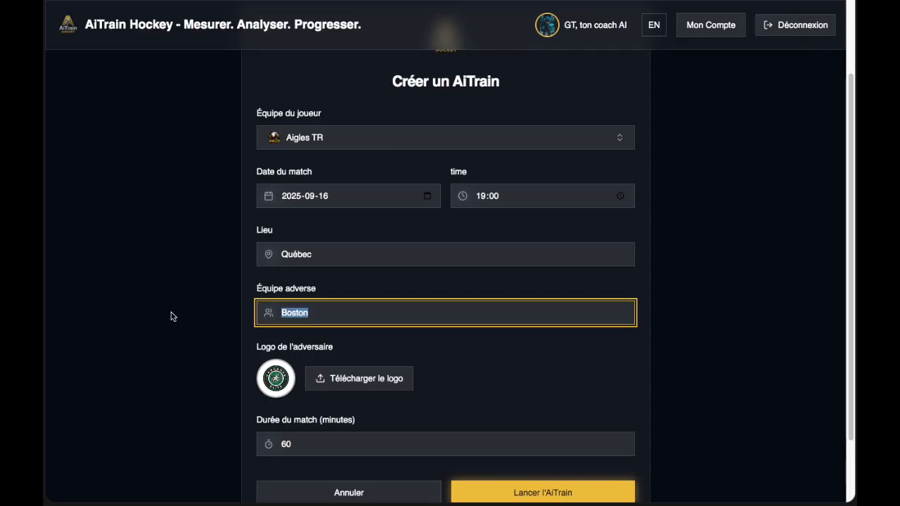
text(Cascades)
scroll(482, 372, down, 2)
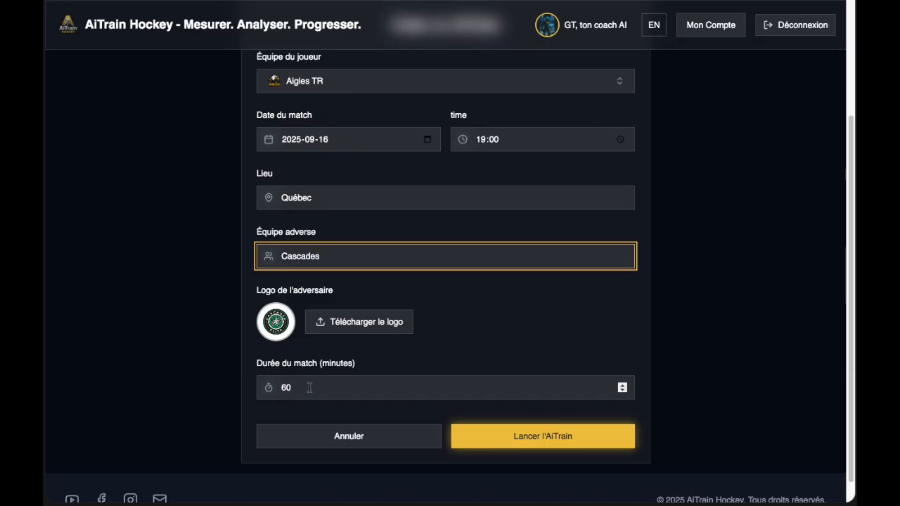
double_click(311, 387)
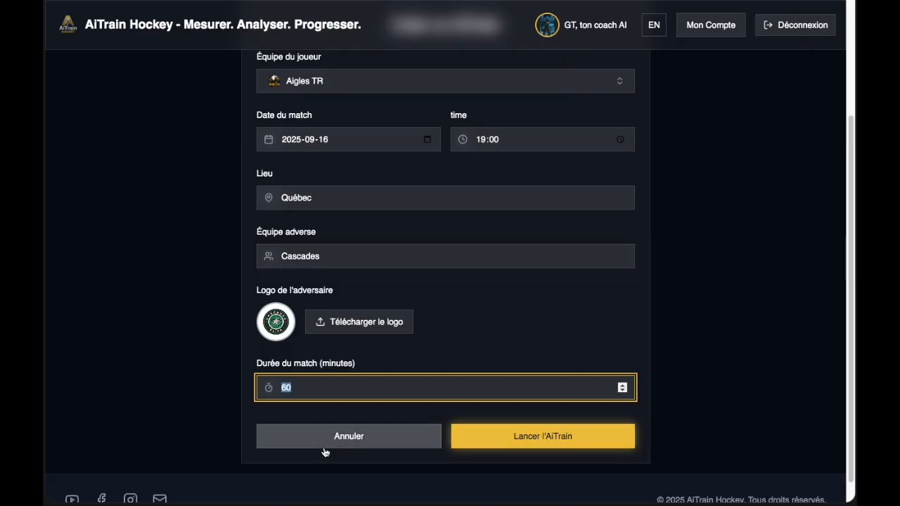
text(45)
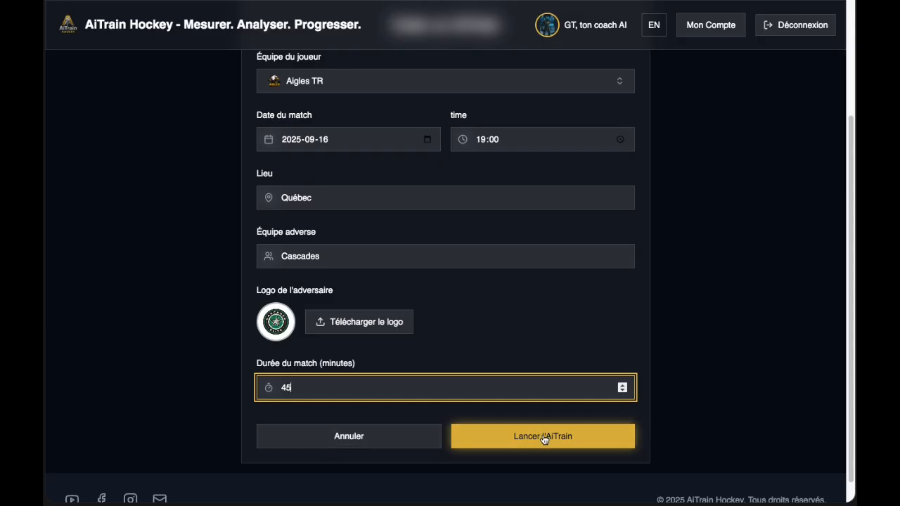
Launch the AiTrain for Aigles TR vs Cascades and close the match-created toast.
click(543, 437)
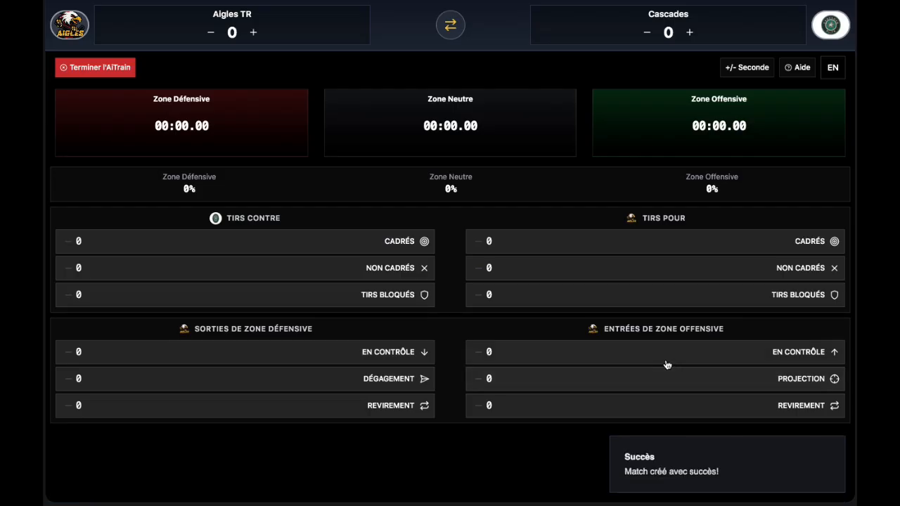
click(833, 448)
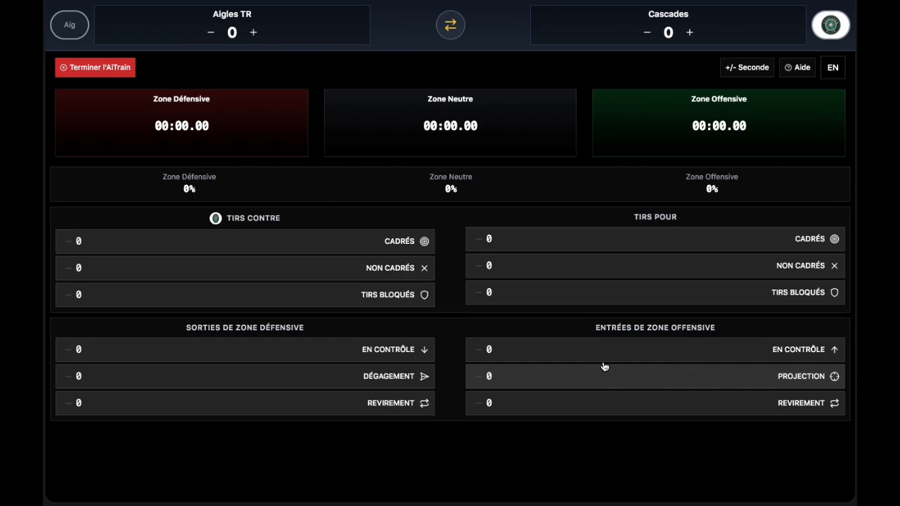
Time play in the defensive, neutral and offensive zones, then pause the timer.
click(201, 134)
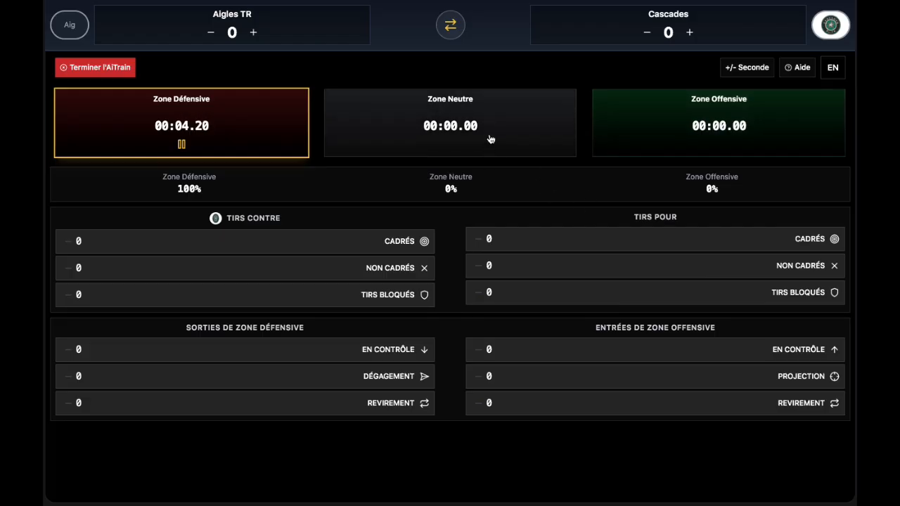
click(534, 143)
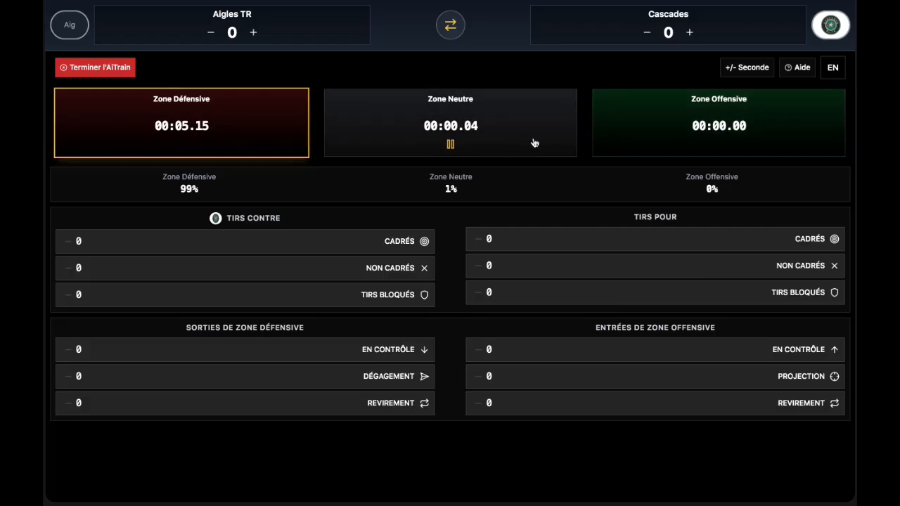
click(733, 137)
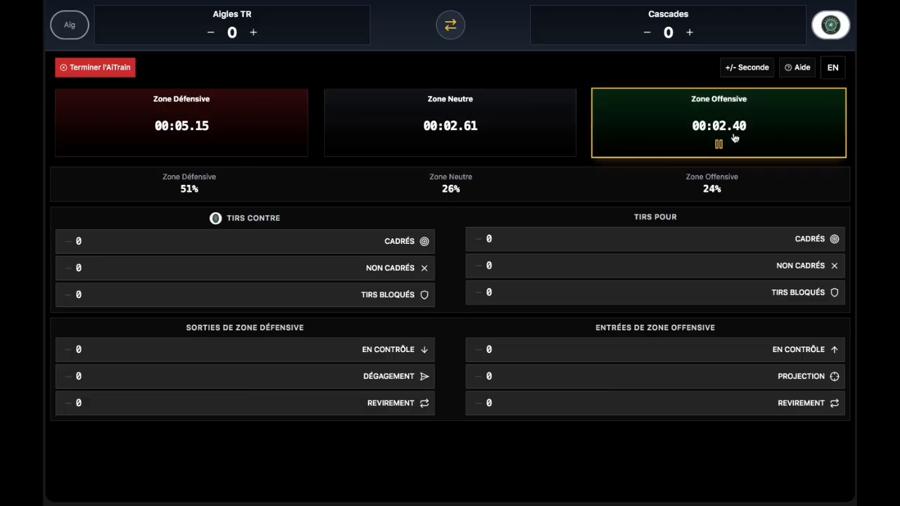
click(733, 137)
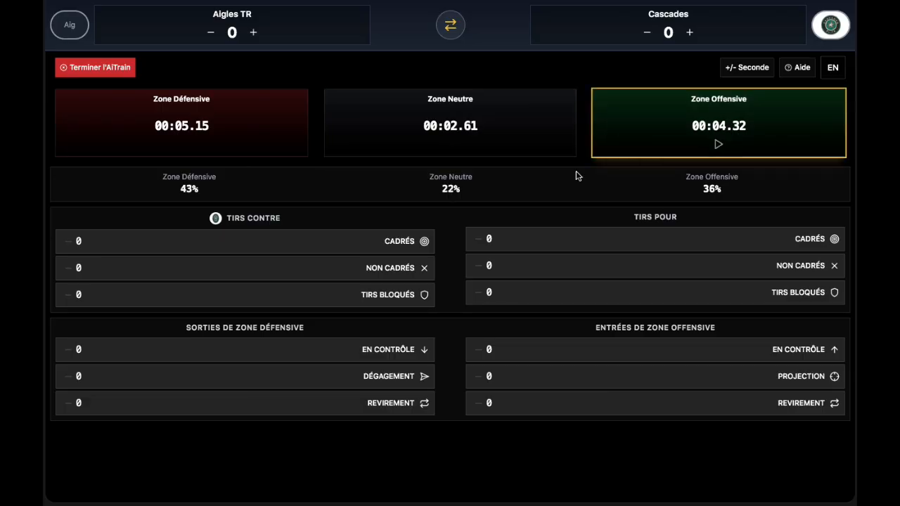
Log shots against and shots for: two on target, one missed, one blocked each.
double_click(254, 248)
double_click(752, 246)
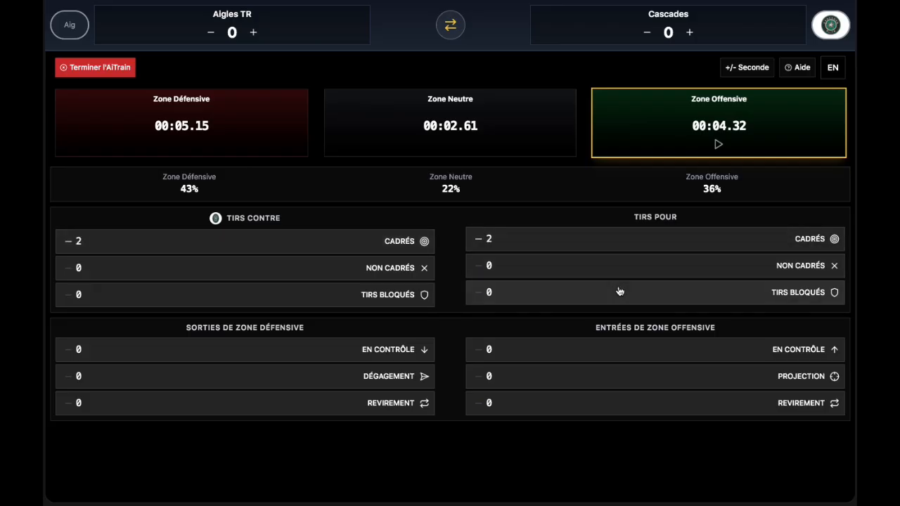
click(612, 274)
click(599, 299)
click(134, 295)
click(137, 271)
Log one of each zone exit and zone entry type, plus one more shot for.
click(211, 356)
click(210, 383)
click(316, 400)
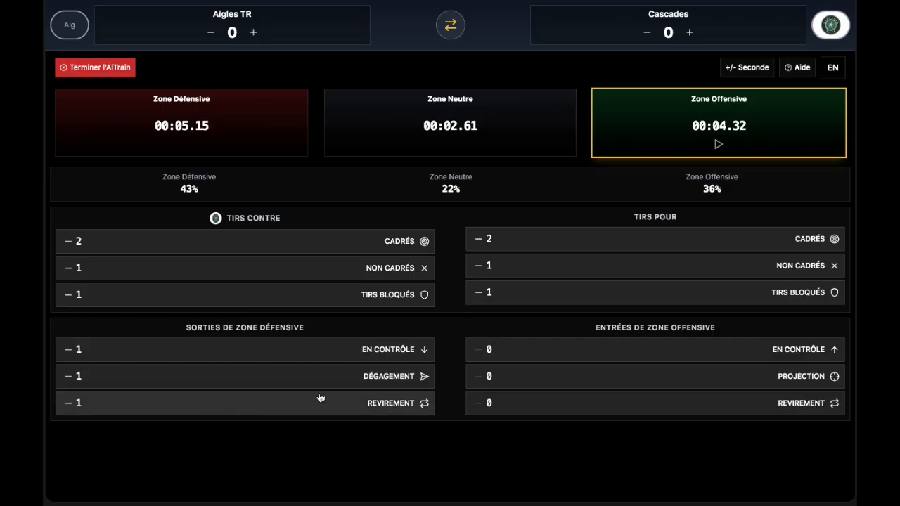
click(637, 359)
click(634, 386)
click(629, 410)
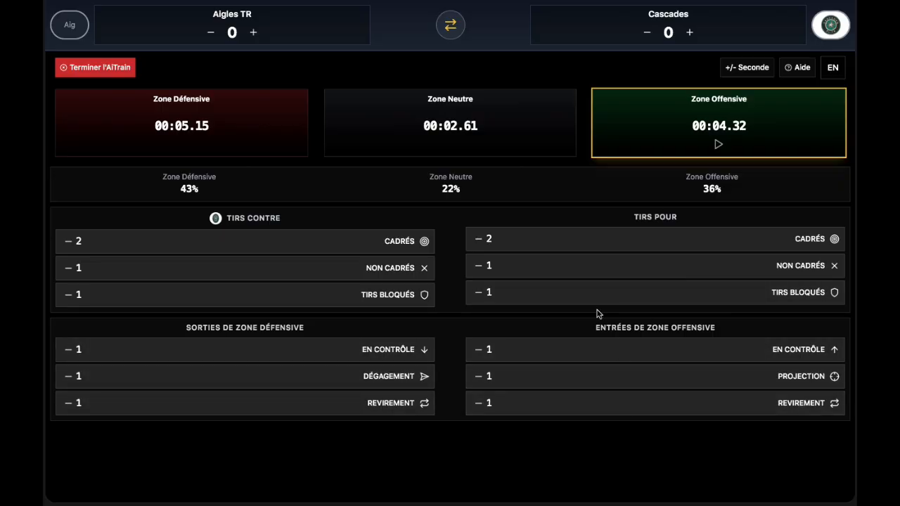
click(571, 245)
End the Cascades match and confirm in the 'Confirmer la fin du match' dialog.
click(99, 67)
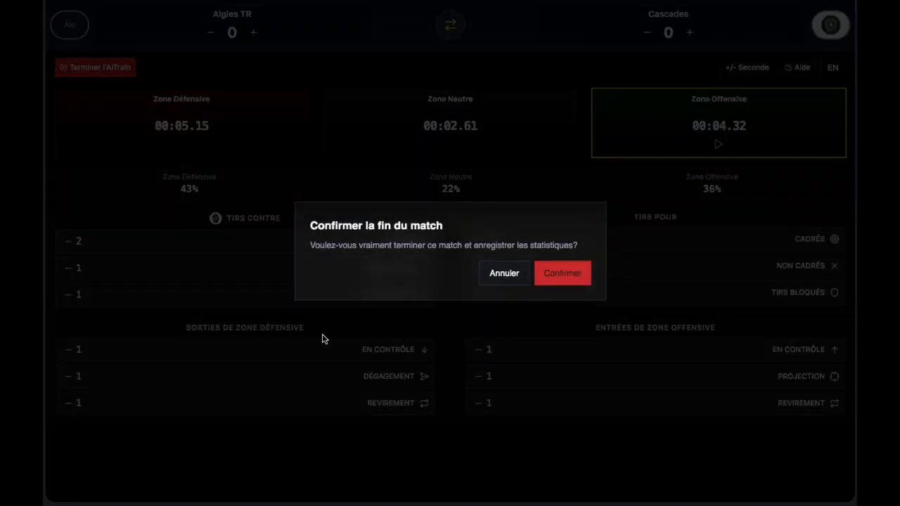
click(560, 276)
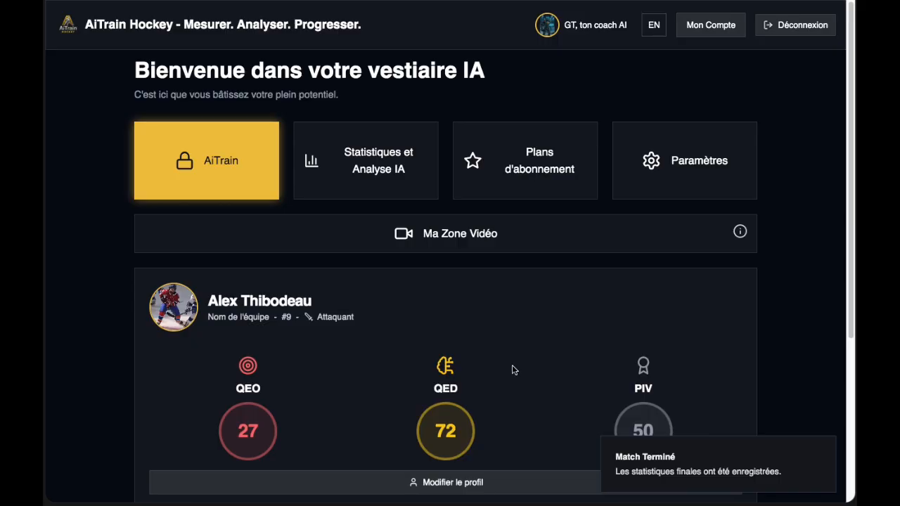
scroll(494, 358, down, 2)
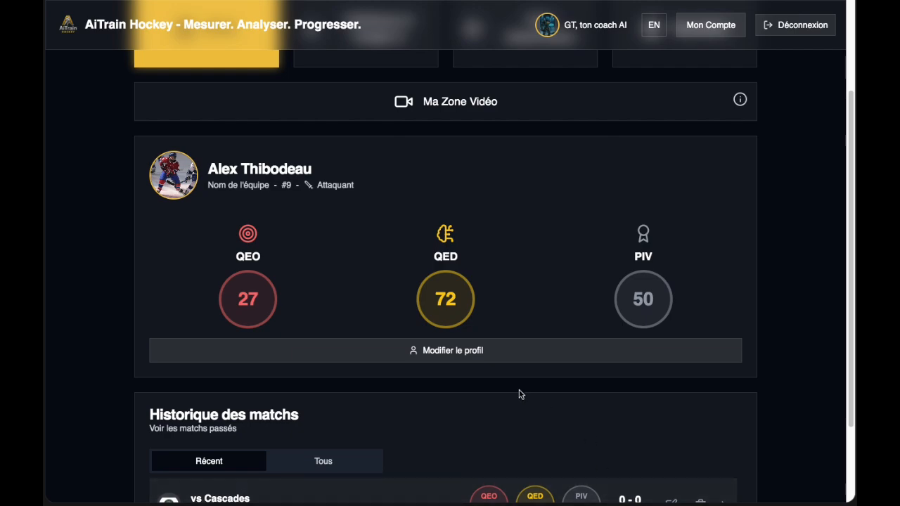
scroll(519, 394, up, 1)
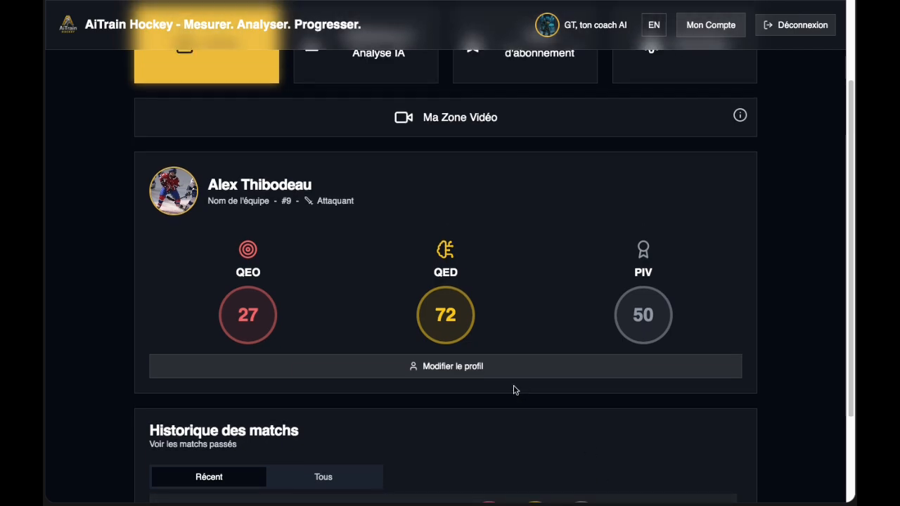
scroll(513, 392, up, 2)
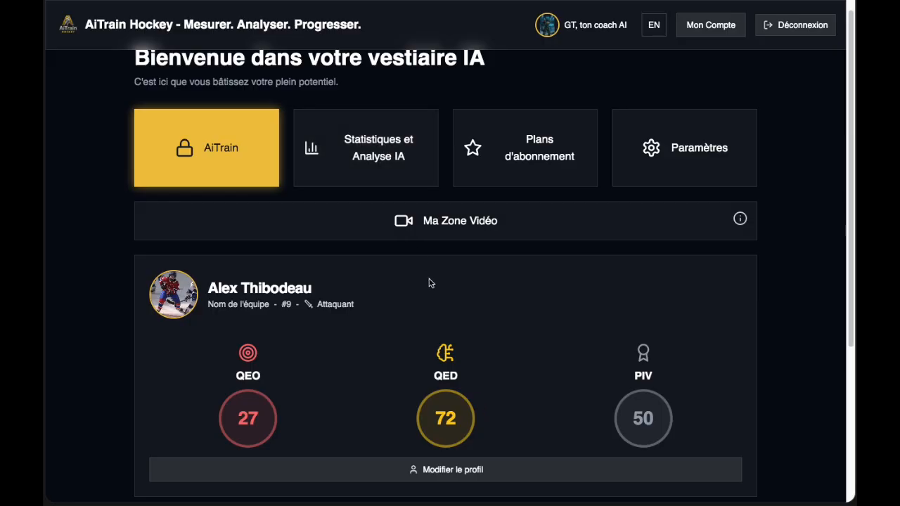
scroll(428, 281, down, 3)
scroll(474, 321, down, 1)
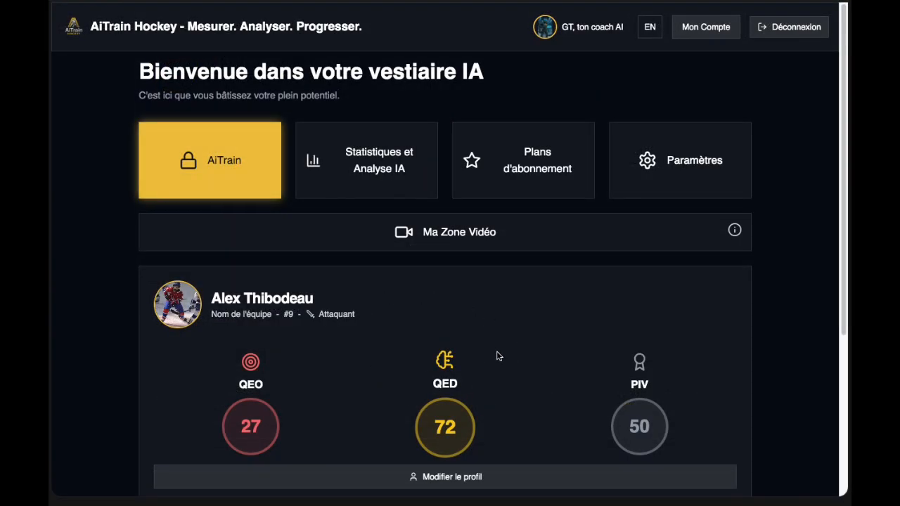
scroll(497, 356, down, 4)
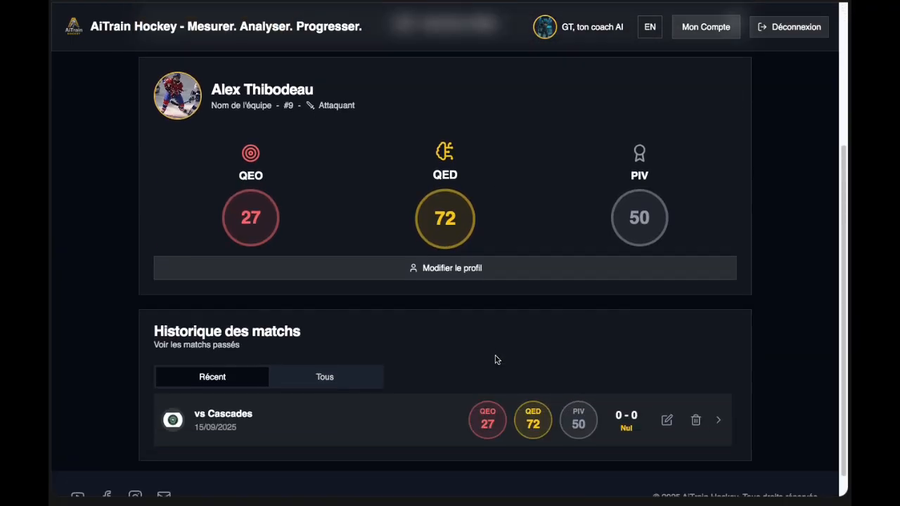
scroll(482, 351, up, 2)
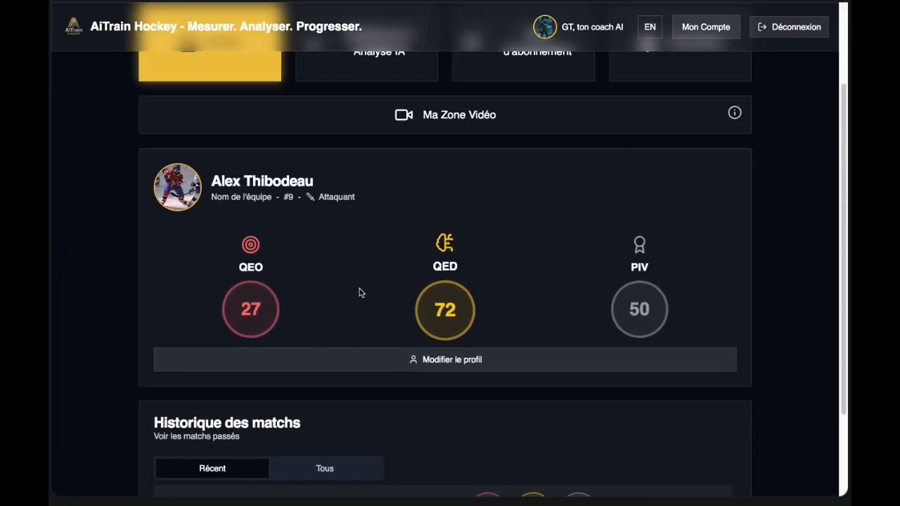
scroll(360, 310, down, 2)
scroll(364, 323, up, 3)
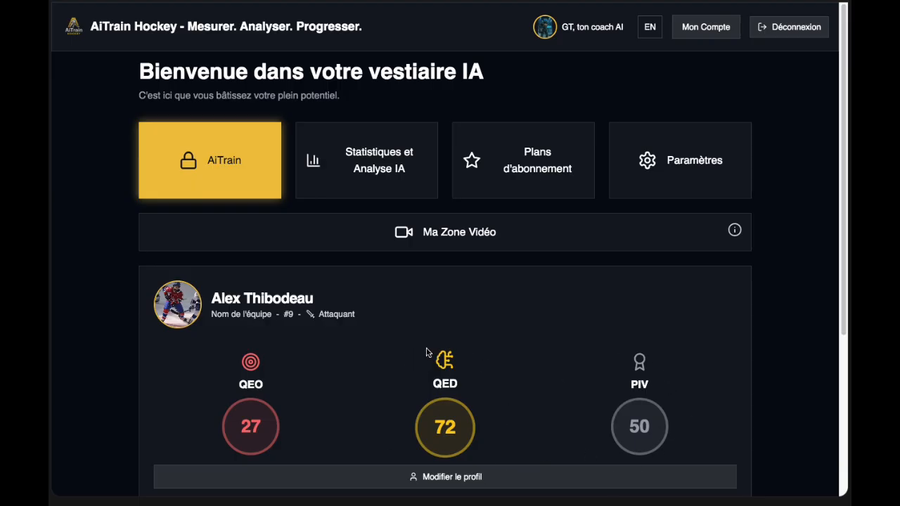
scroll(436, 355, down, 1)
scroll(442, 362, down, 1)
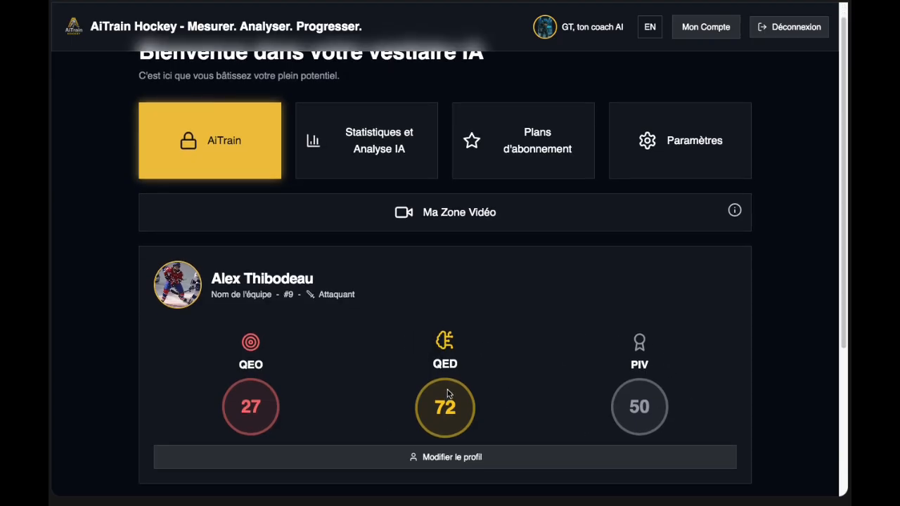
click(446, 387)
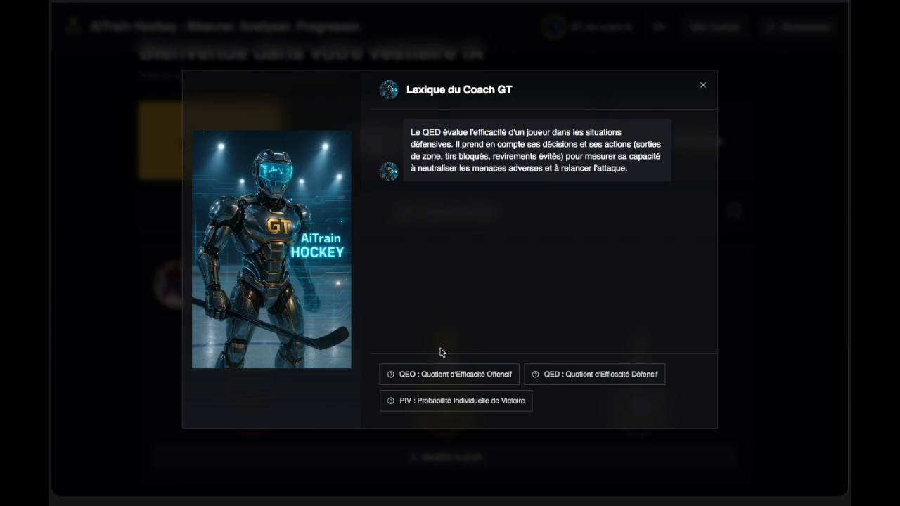
click(437, 375)
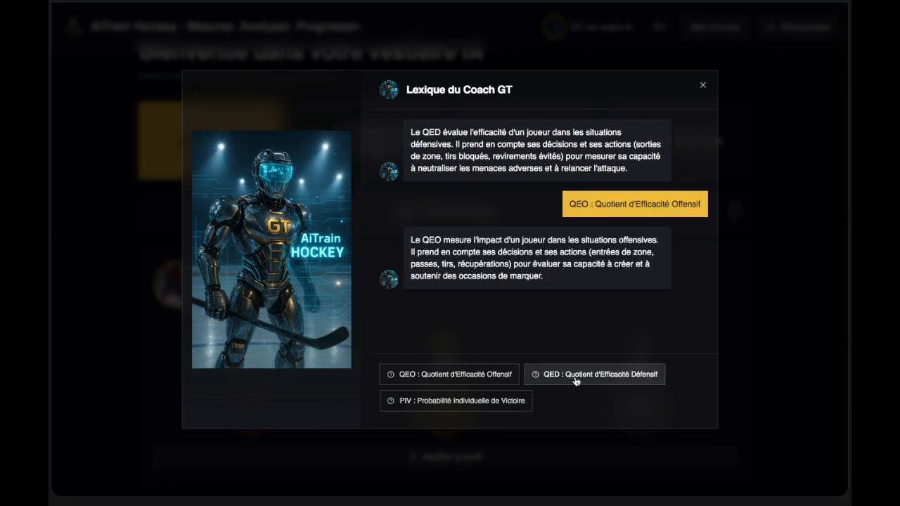
click(573, 383)
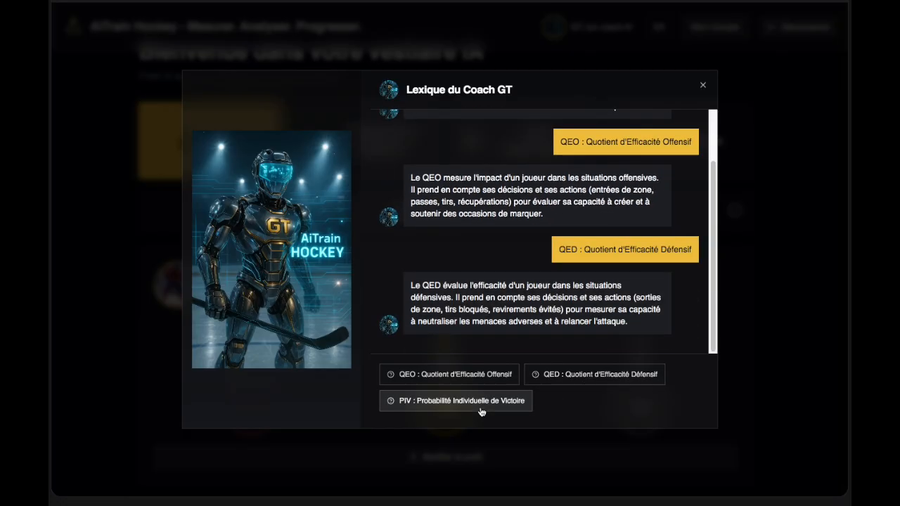
click(480, 406)
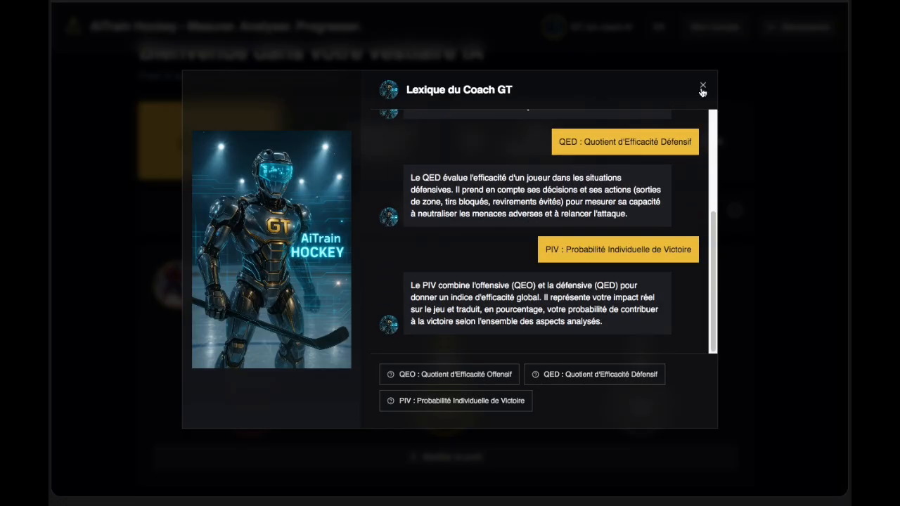
click(702, 85)
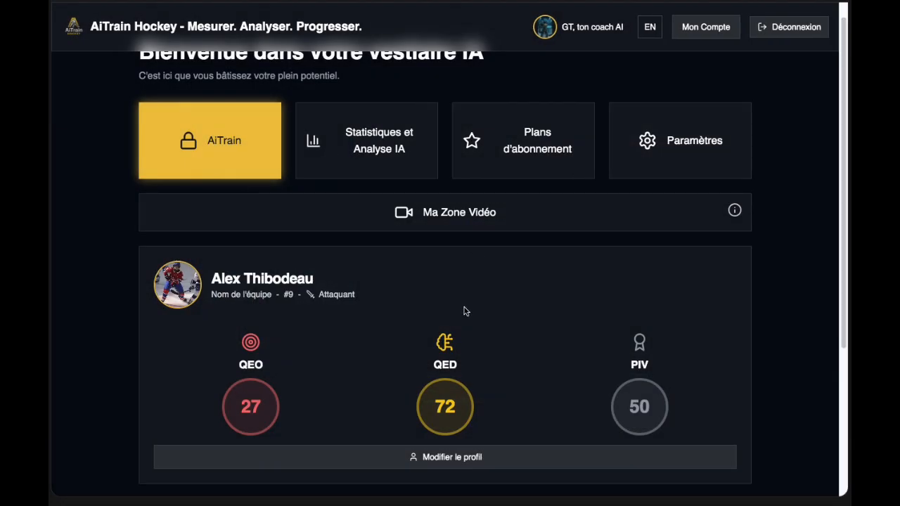
Show all matches in the history and reopen tracking of the vs Cascades match.
scroll(464, 312, down, 3)
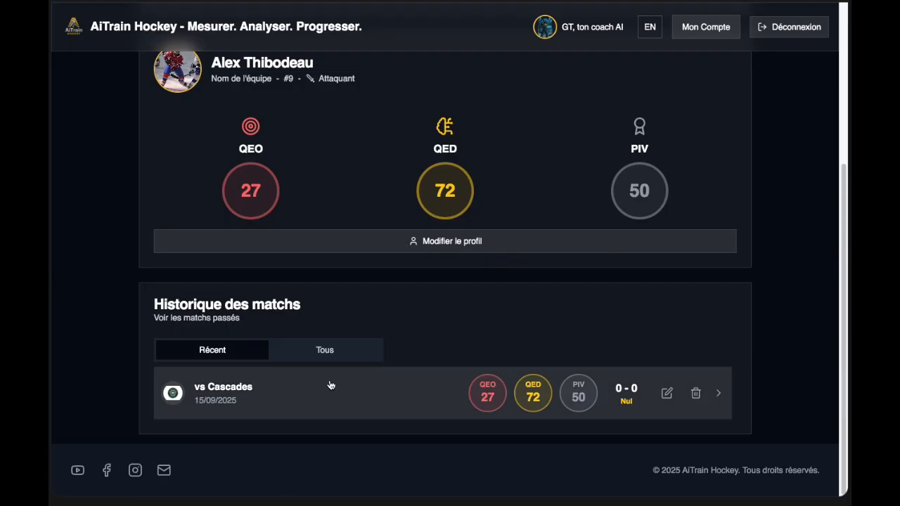
click(338, 353)
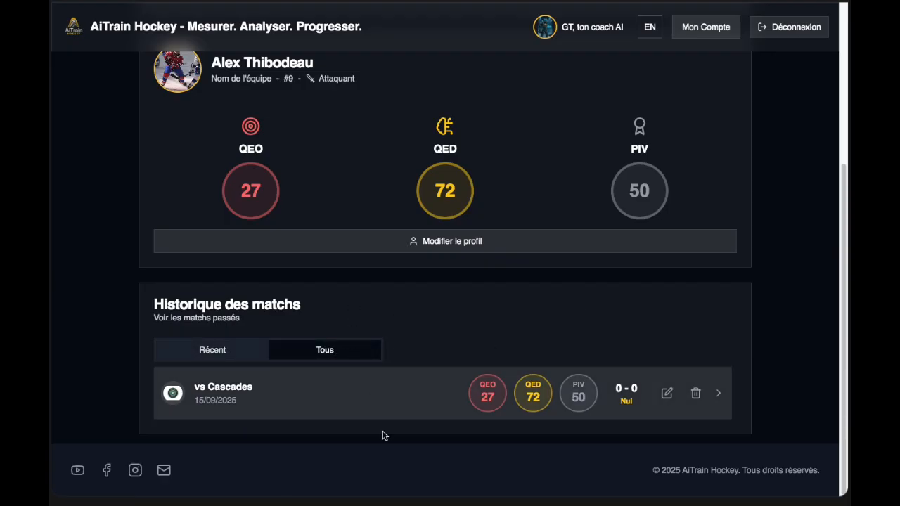
click(667, 395)
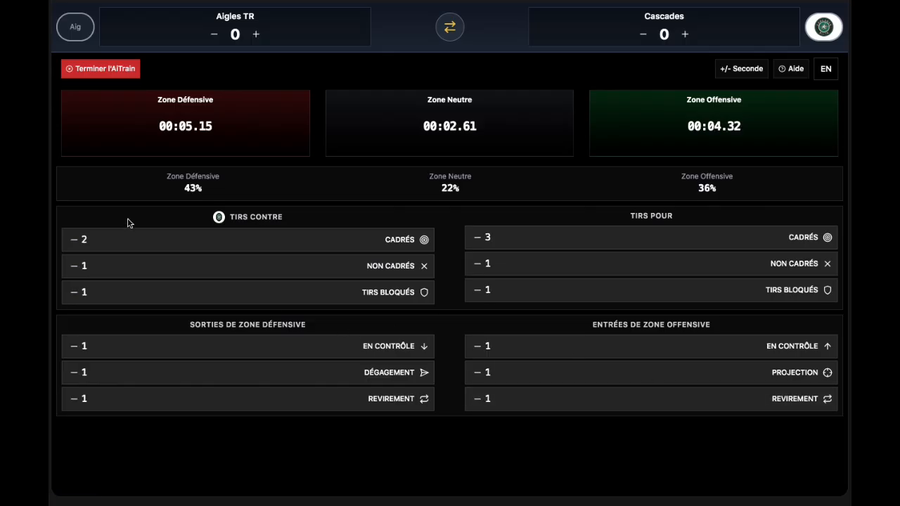
End the Cascades match again, confirm saving its statistics, and dismiss the notification.
click(118, 67)
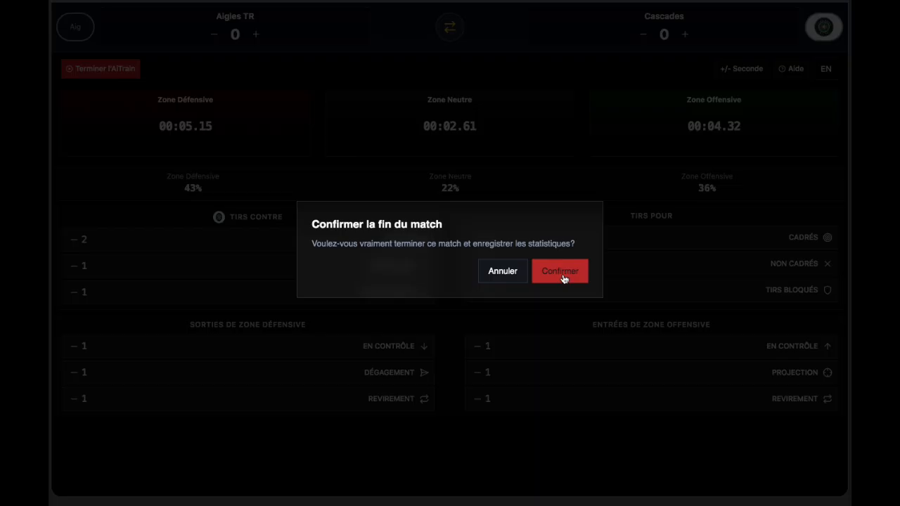
click(563, 277)
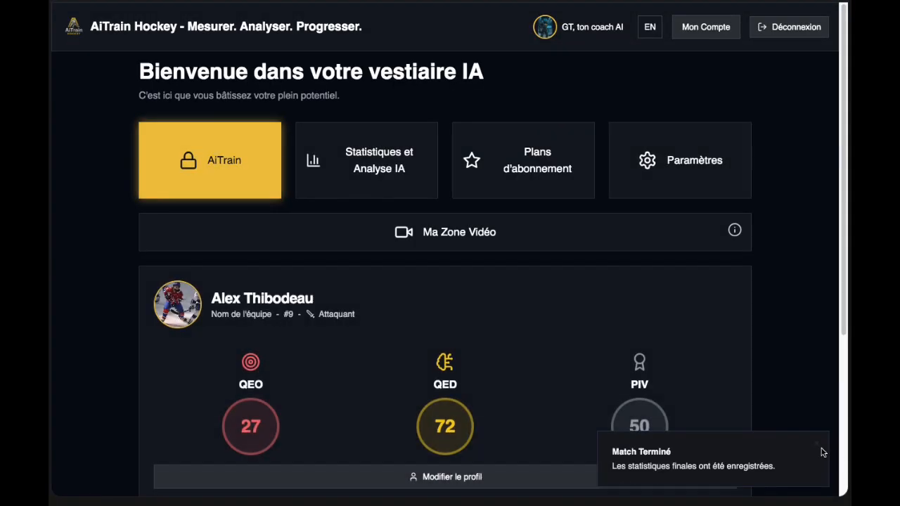
click(816, 445)
scroll(566, 373, down, 4)
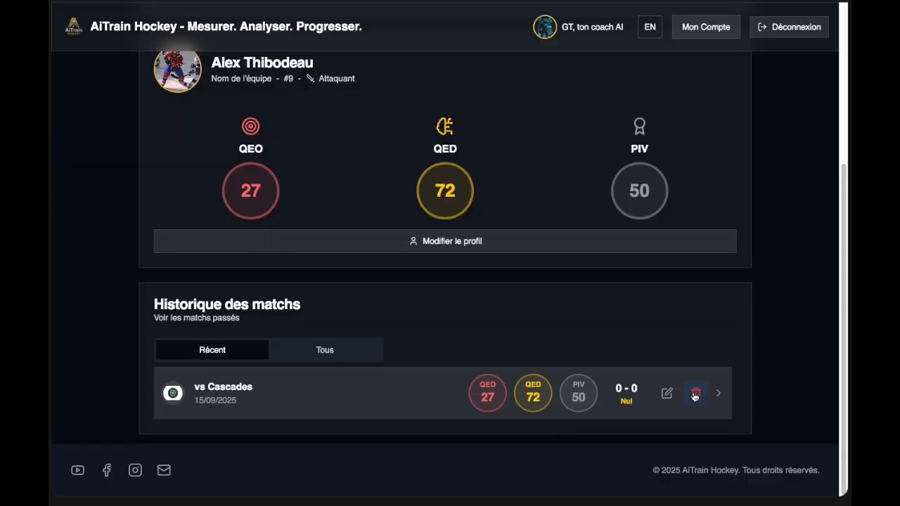
Open the vs Cascades match analysis and highlight the Aigles TR Cadrés shot row.
click(344, 392)
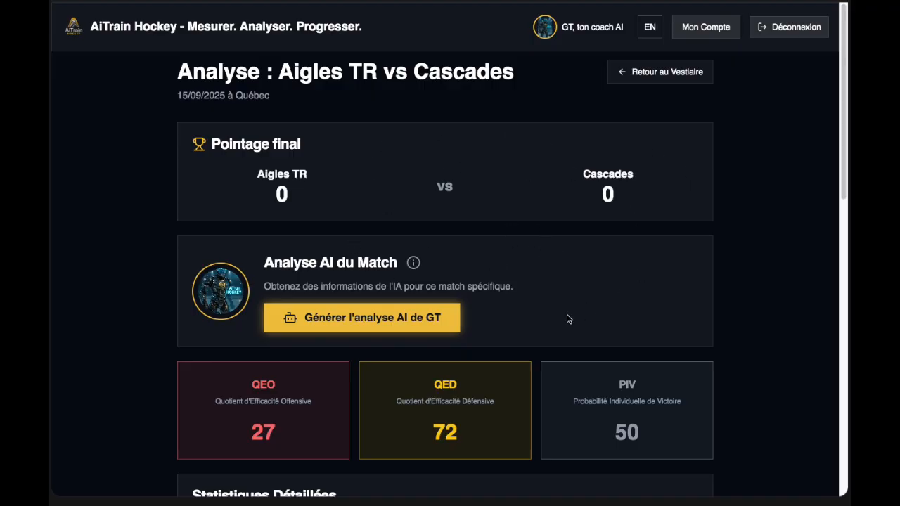
scroll(569, 318, down, 3)
scroll(597, 349, down, 5)
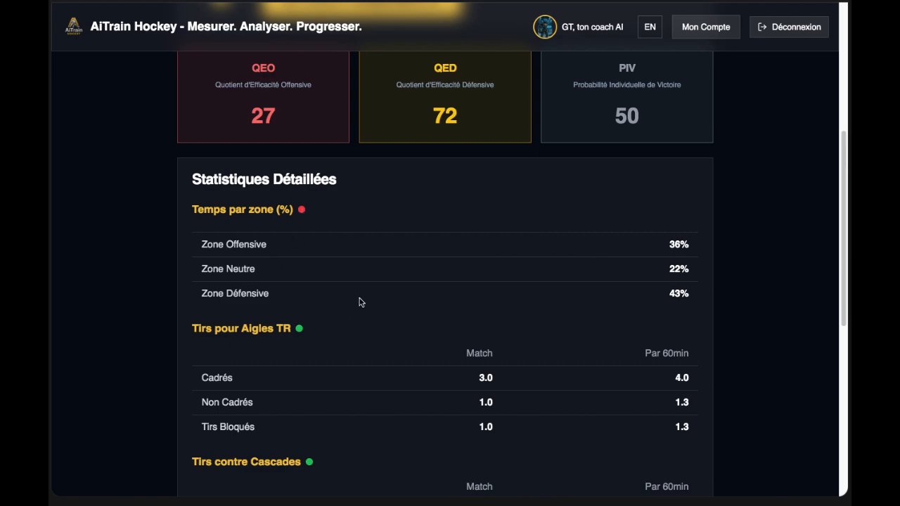
scroll(343, 307, down, 1)
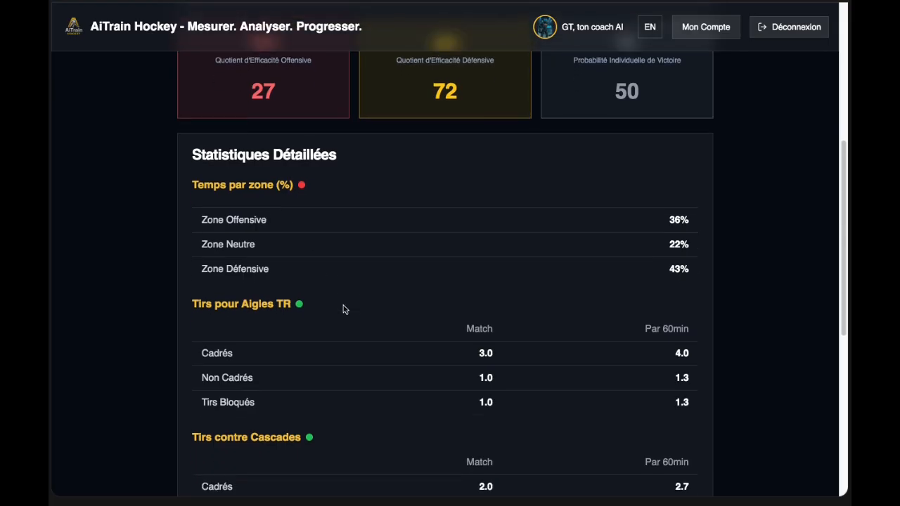
scroll(343, 309, down, 2)
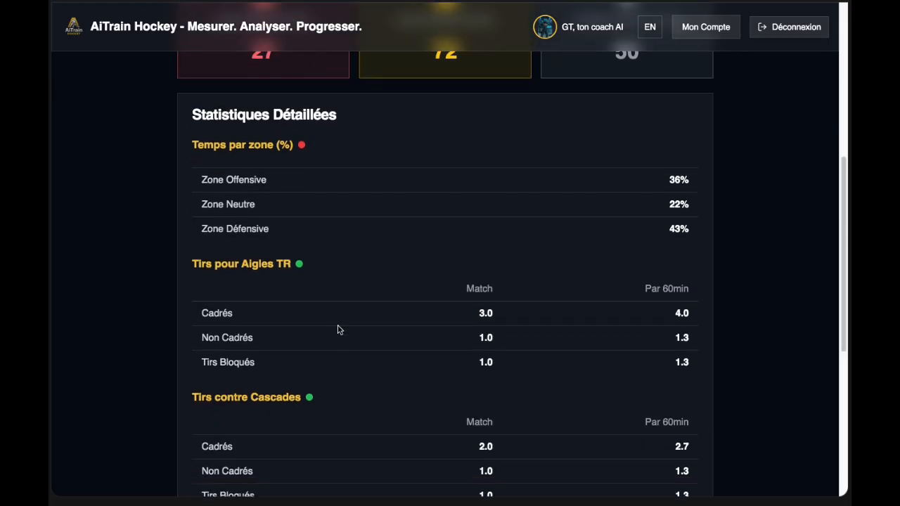
drag(201, 316, 695, 322)
Scroll to the zone tables and highlight the En Contrôle zone exit figures.
scroll(504, 361, down, 1)
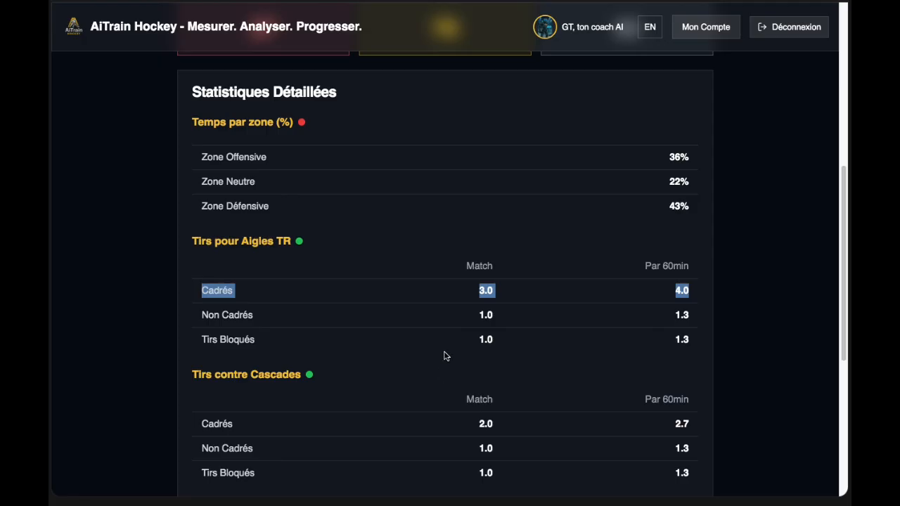
scroll(444, 355, down, 2)
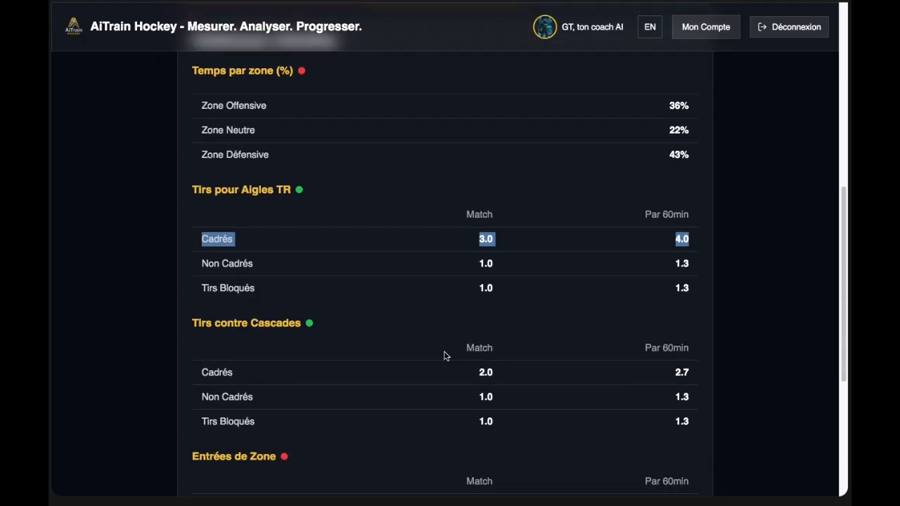
scroll(444, 355, down, 6)
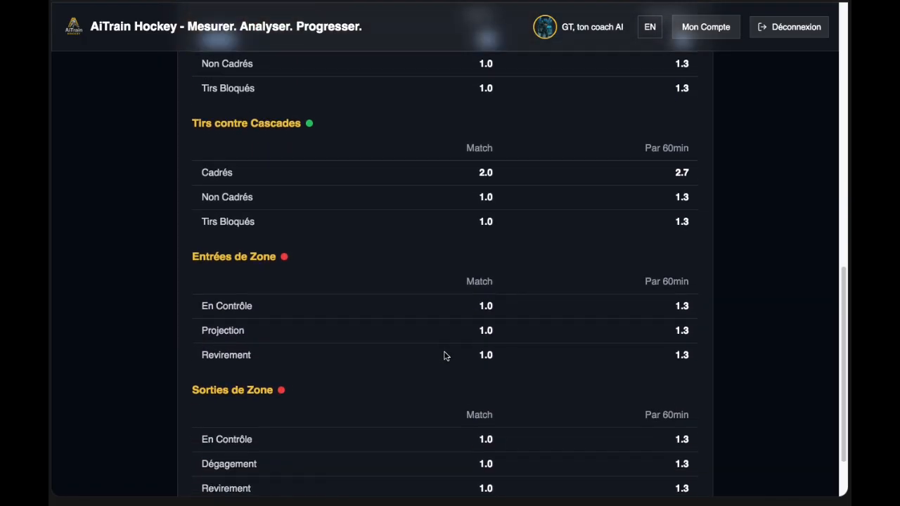
scroll(444, 356, down, 1)
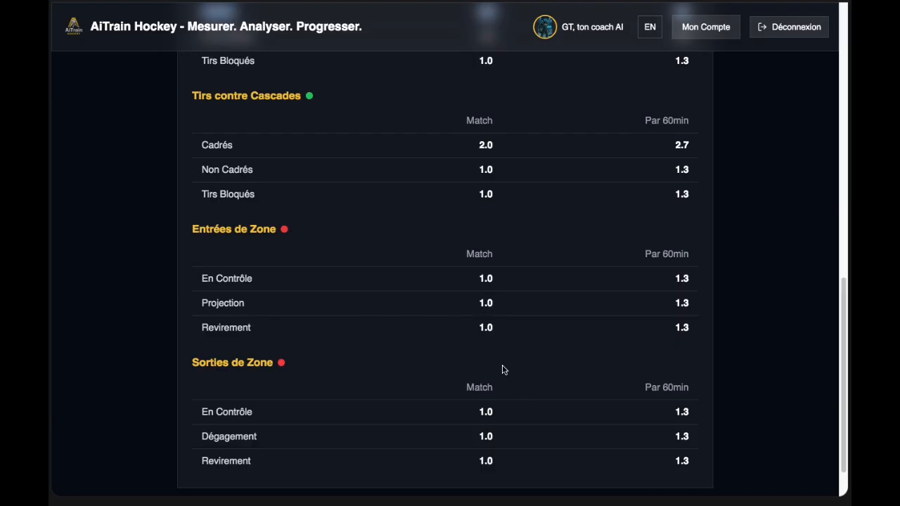
drag(201, 277, 546, 279)
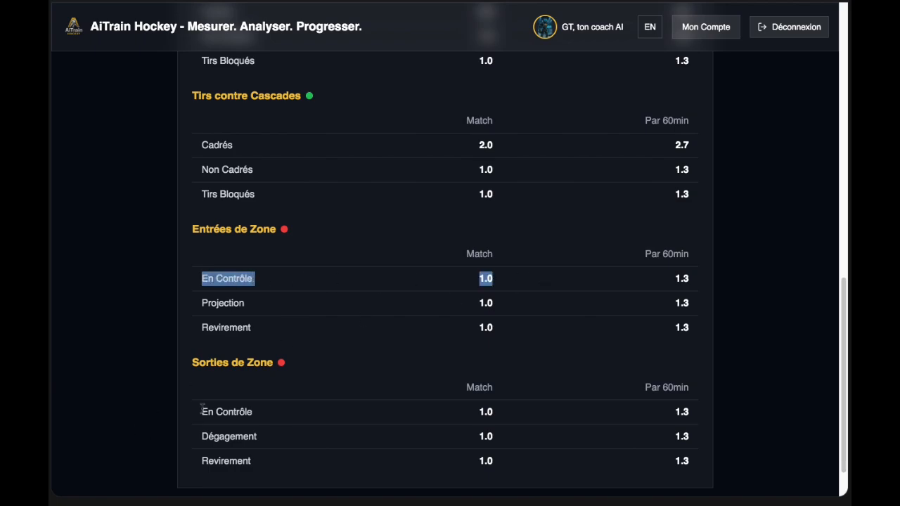
drag(202, 411, 588, 411)
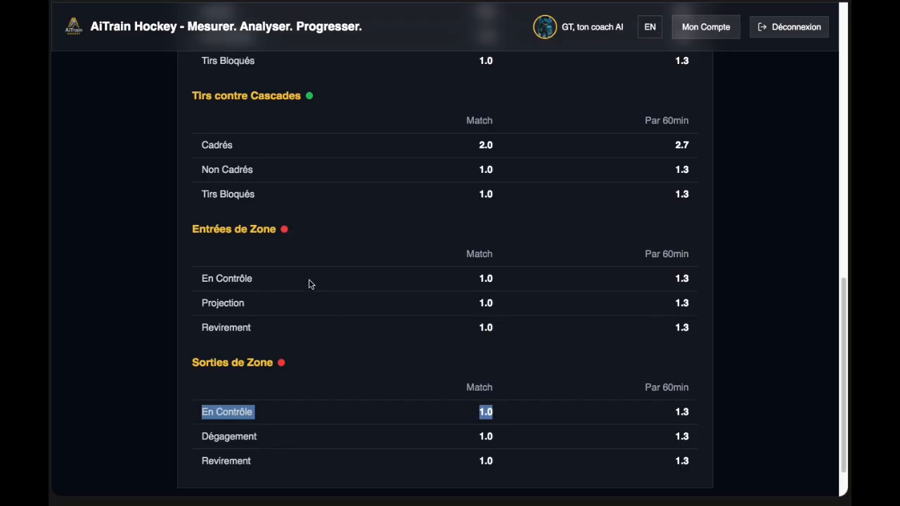
Scroll back up to the top of the Aigles TR vs Cascades analysis.
scroll(388, 287, up, 3)
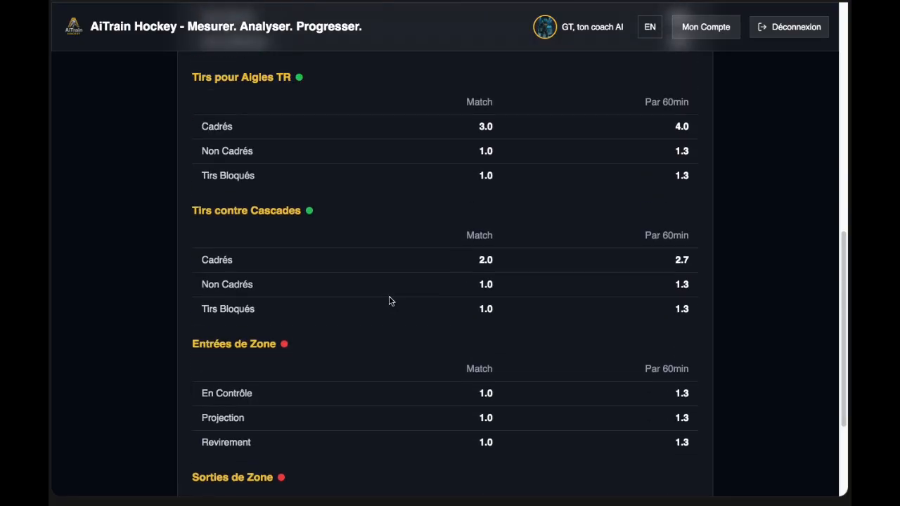
scroll(392, 302, up, 2)
scroll(392, 302, up, 8)
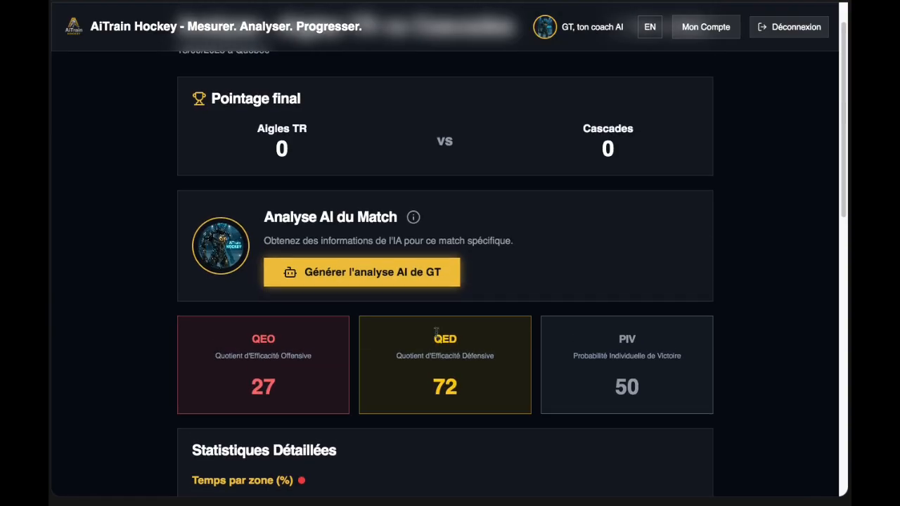
scroll(391, 306, up, 1)
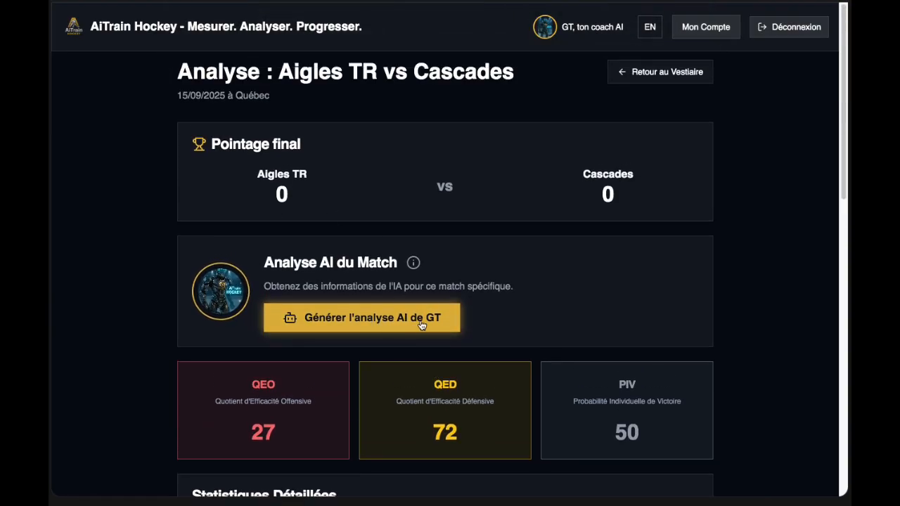
click(329, 324)
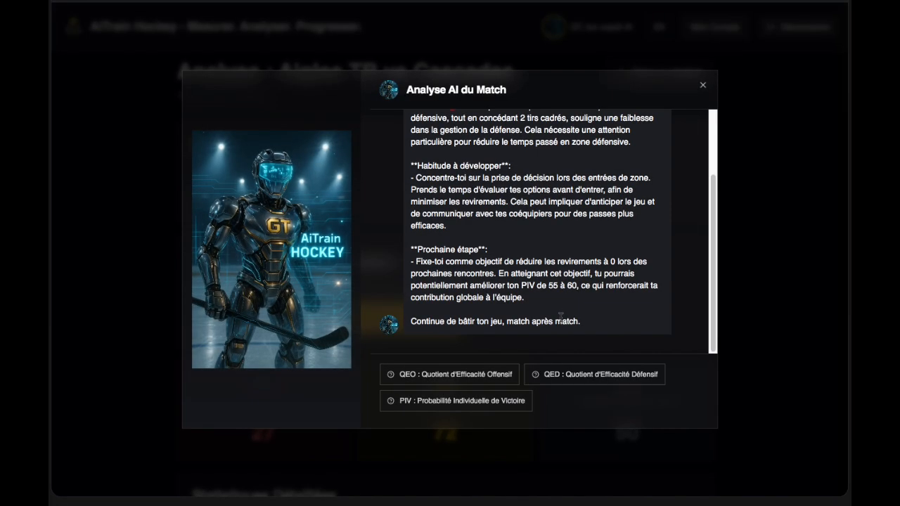
scroll(546, 213, up, 3)
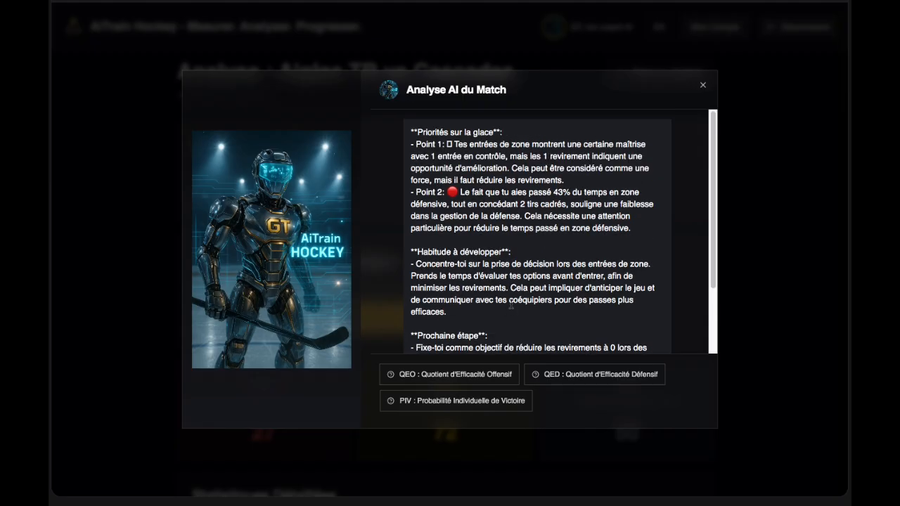
scroll(515, 311, down, 3)
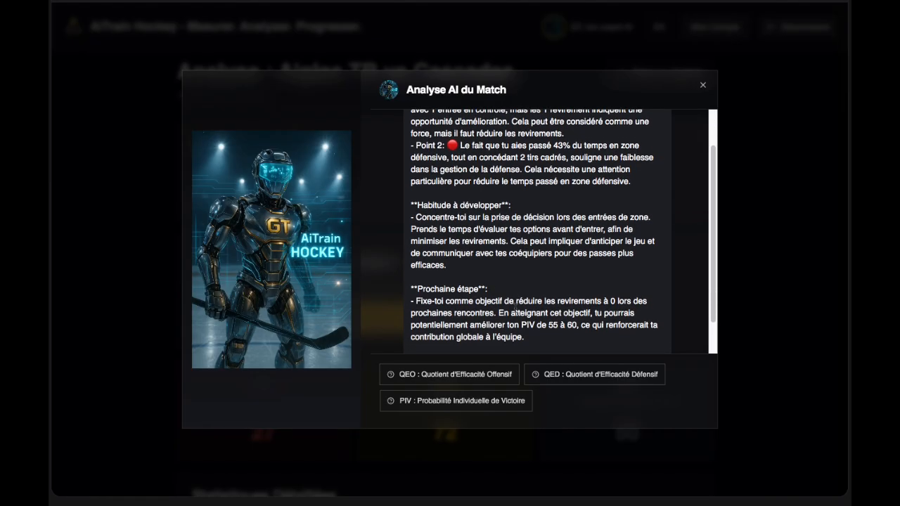
scroll(516, 312, up, 3)
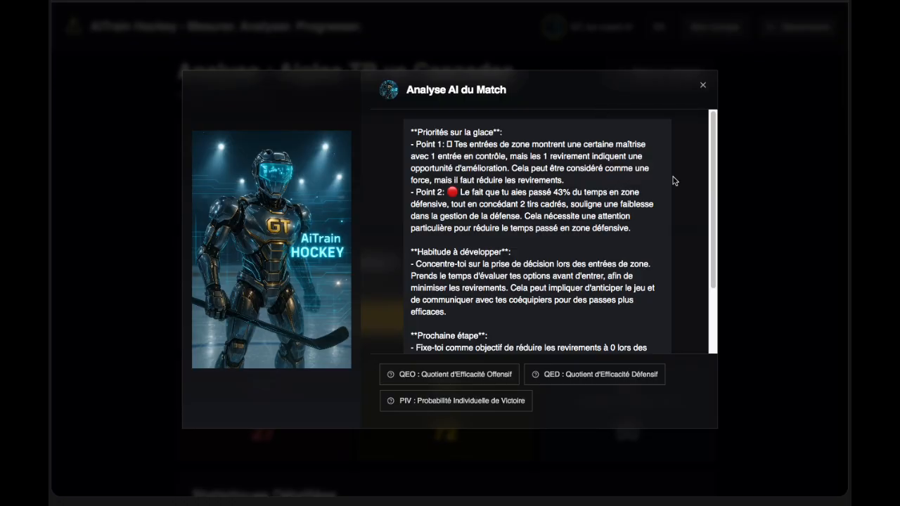
click(702, 85)
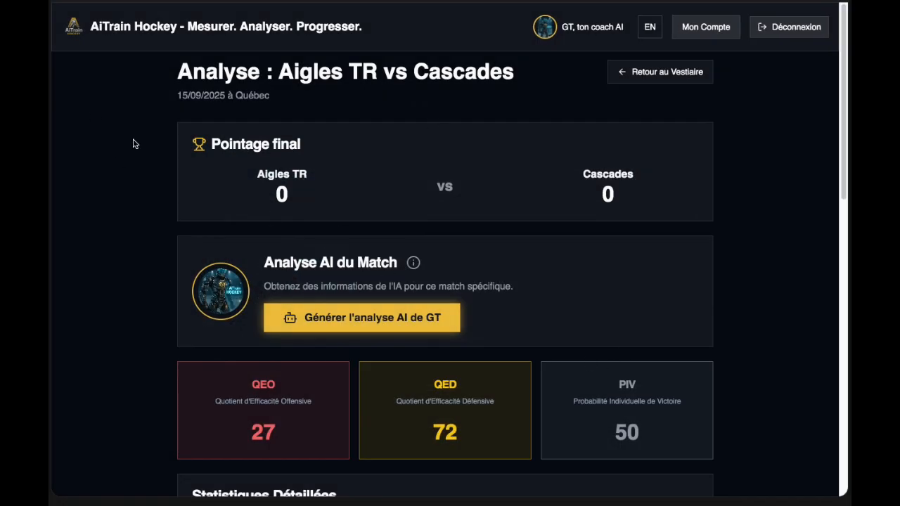
Return to the Vestiaire, open Statistiques et Analyse IA, and highlight the analysed AiTrain count.
click(651, 87)
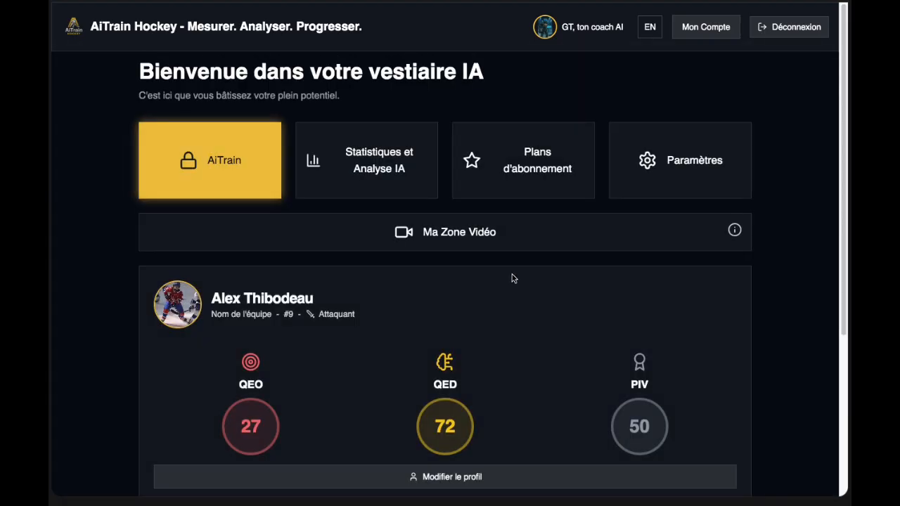
click(367, 190)
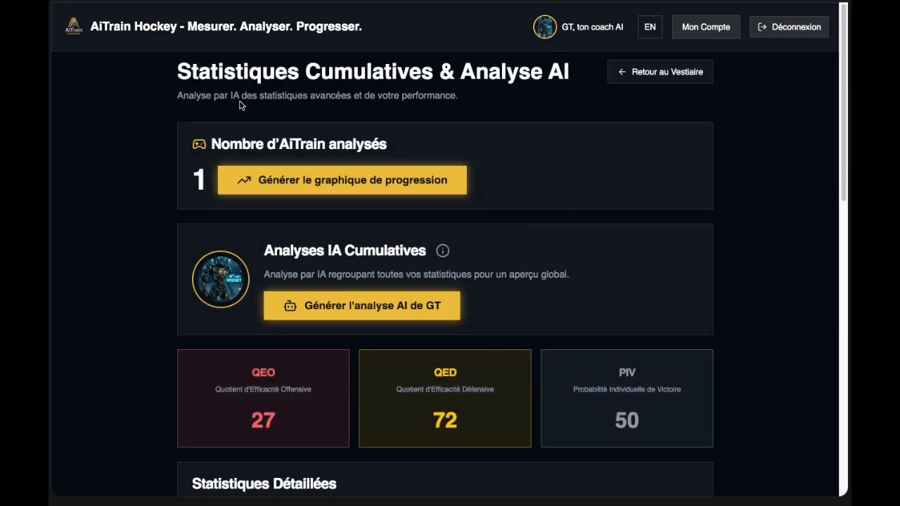
scroll(464, 347, down, 10)
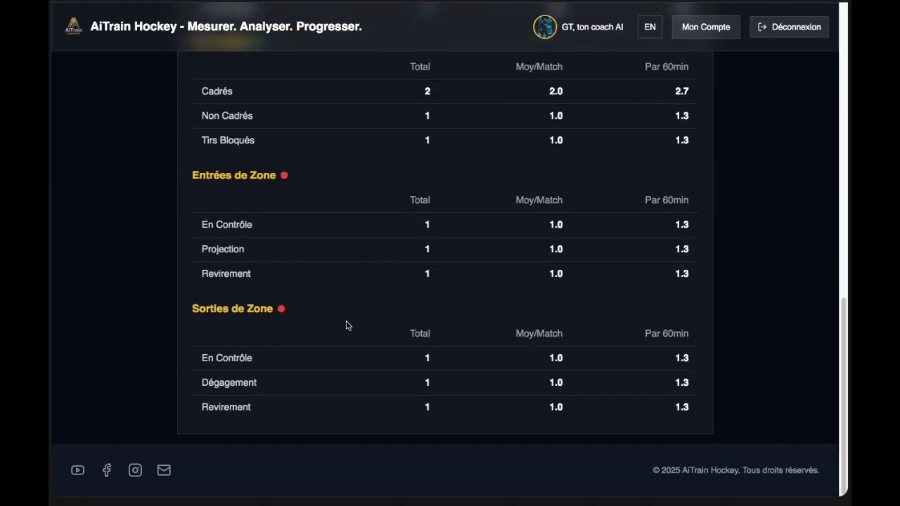
scroll(486, 307, up, 10)
scroll(485, 307, up, 3)
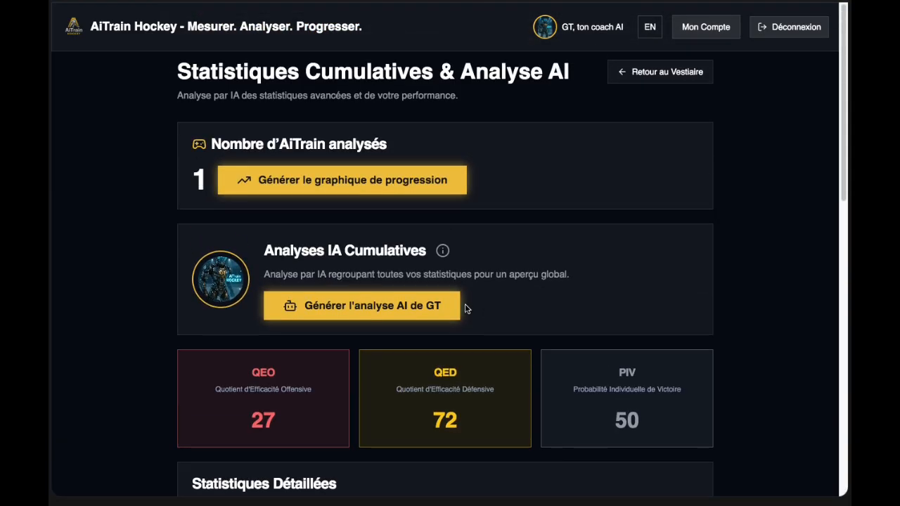
double_click(200, 178)
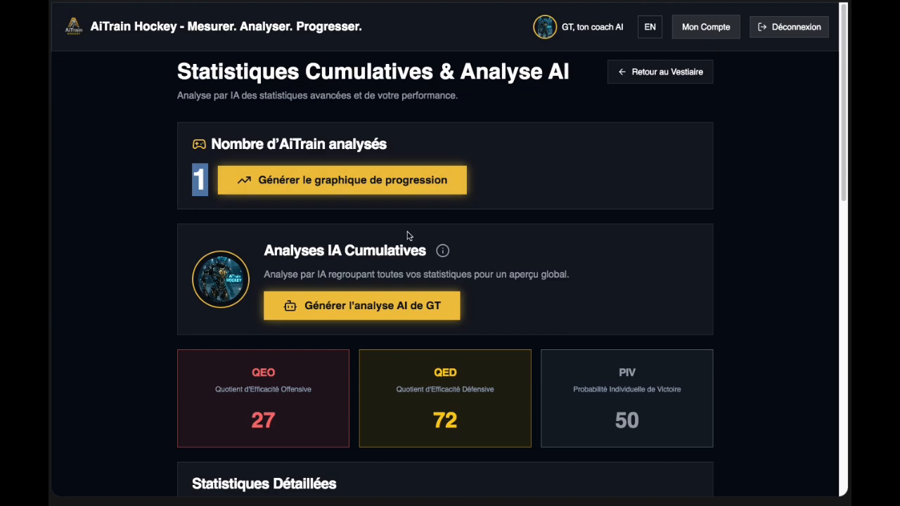
click(396, 184)
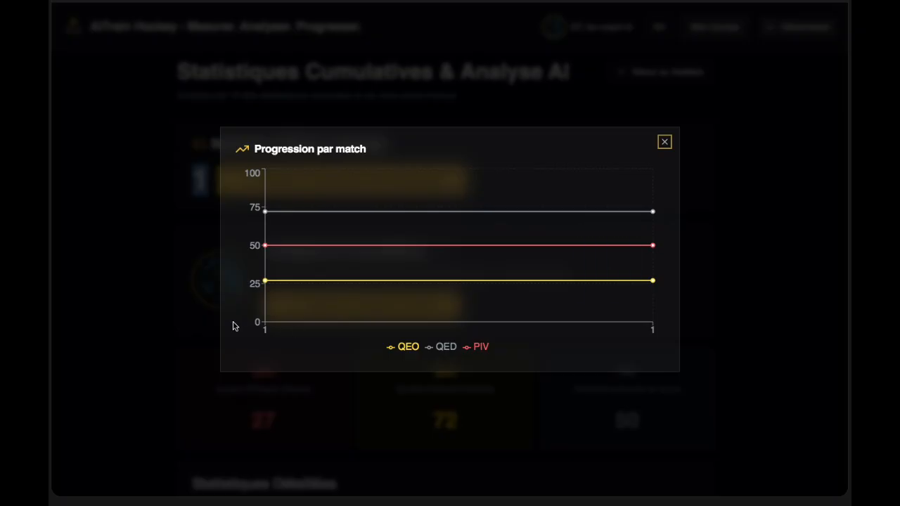
click(665, 143)
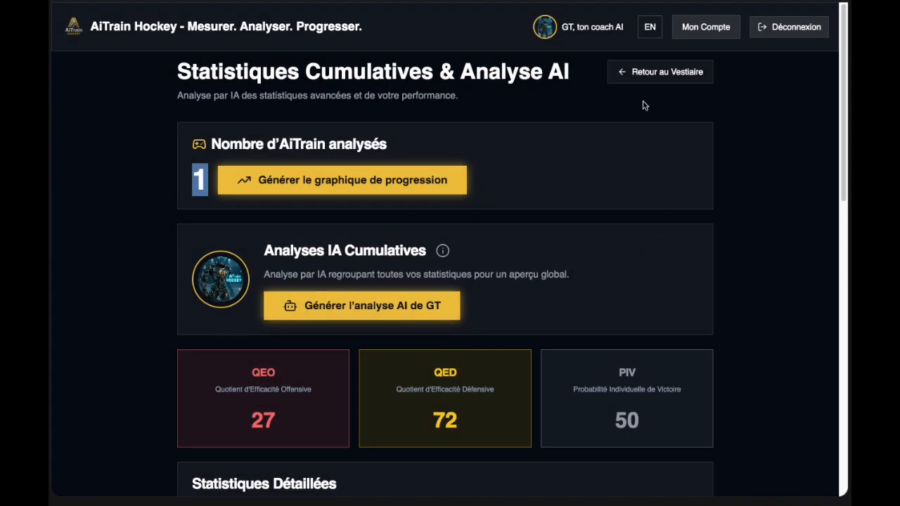
scroll(543, 298, down, 1)
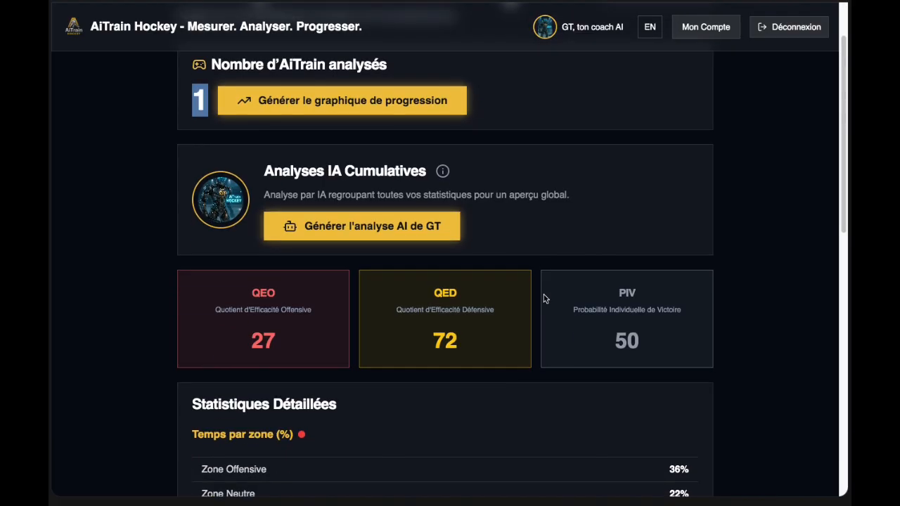
scroll(543, 298, up, 1)
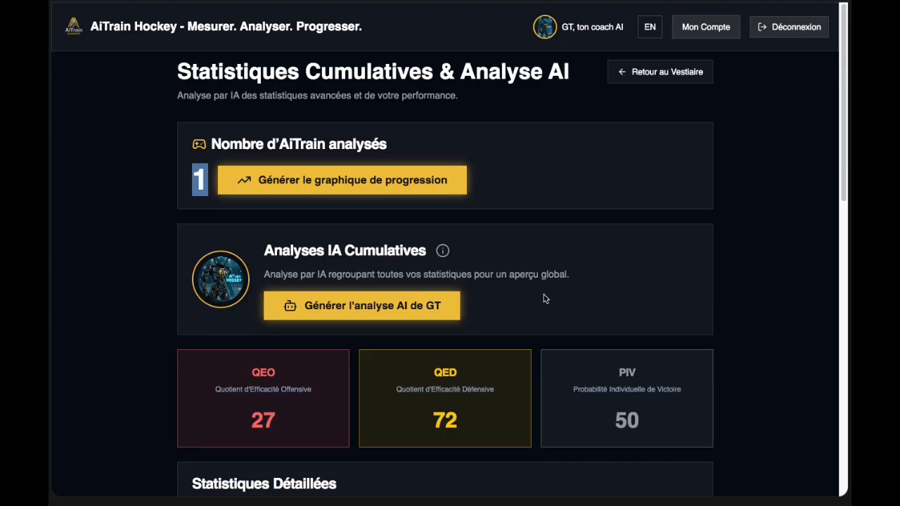
scroll(452, 406, down, 3)
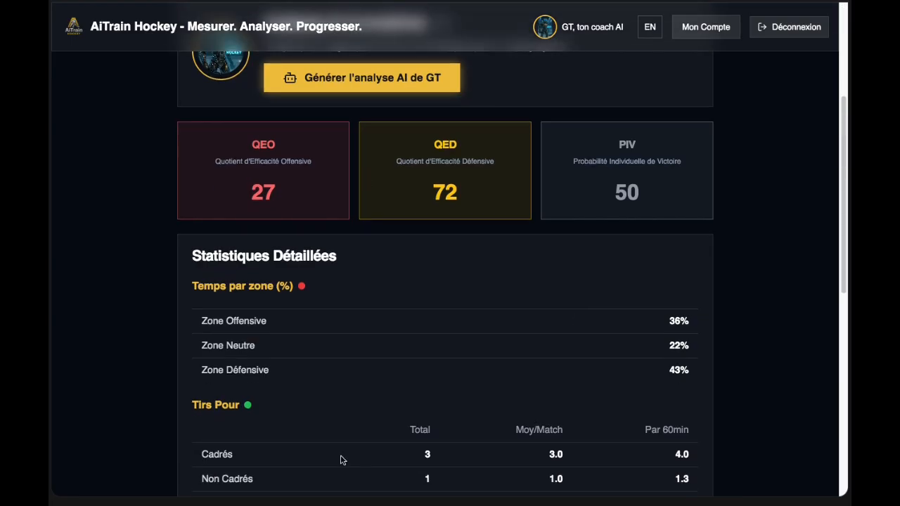
scroll(548, 360, down, 1)
scroll(515, 359, up, 1)
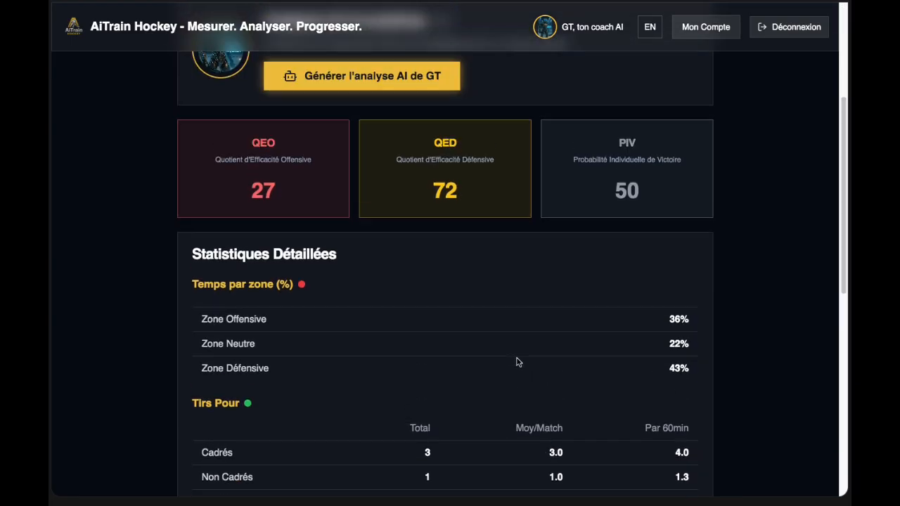
scroll(517, 362, down, 5)
scroll(516, 362, up, 3)
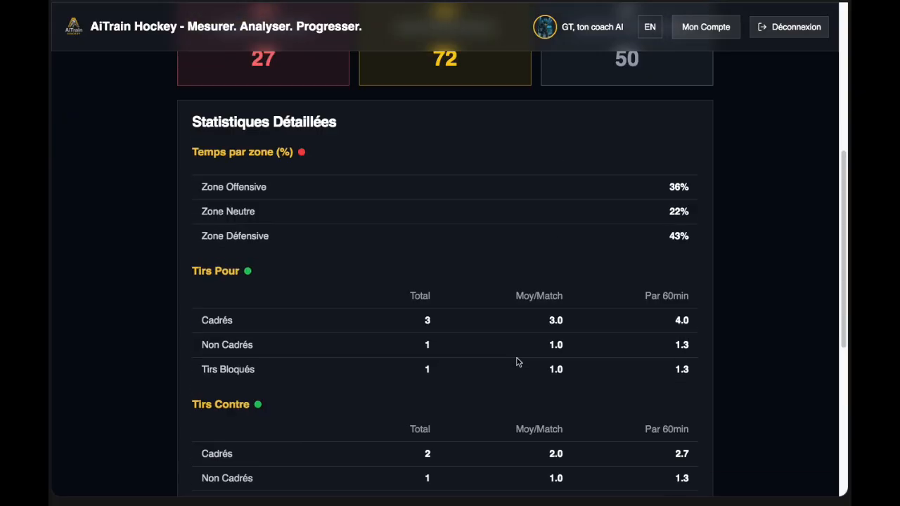
scroll(517, 361, up, 4)
scroll(524, 372, down, 3)
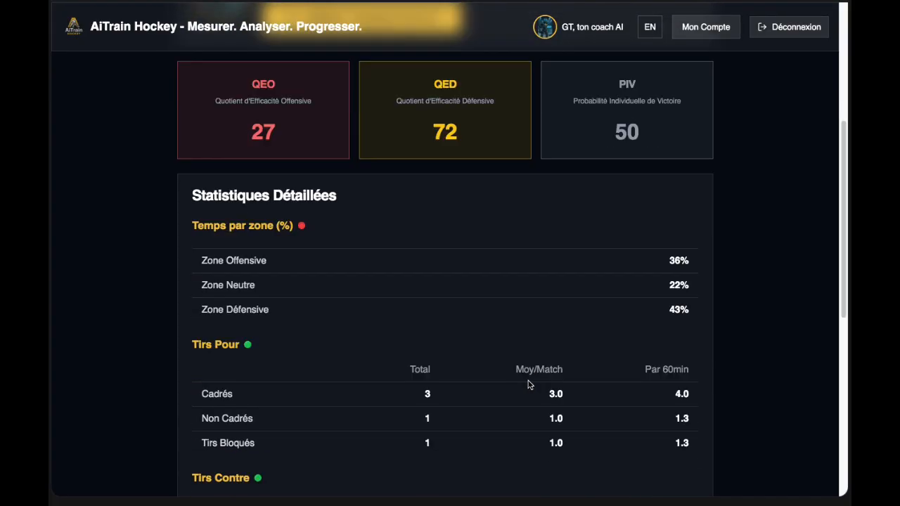
scroll(529, 384, down, 4)
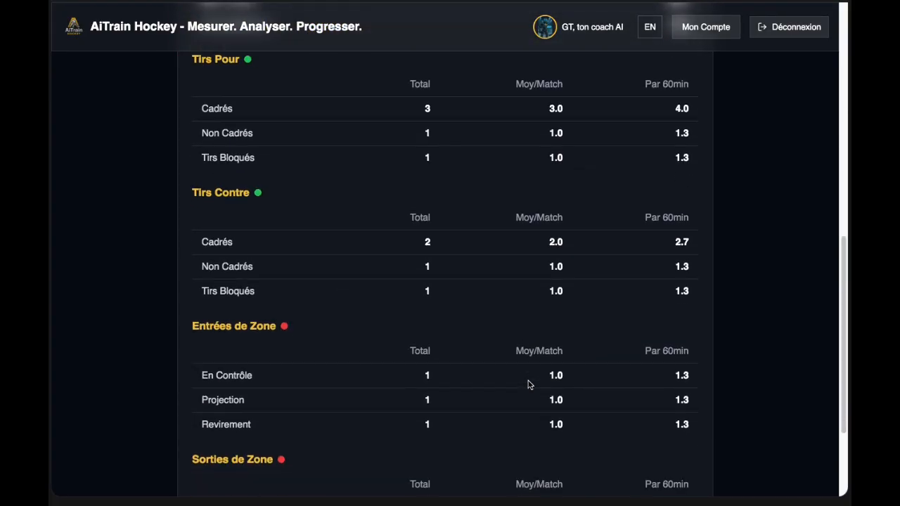
scroll(529, 384, down, 3)
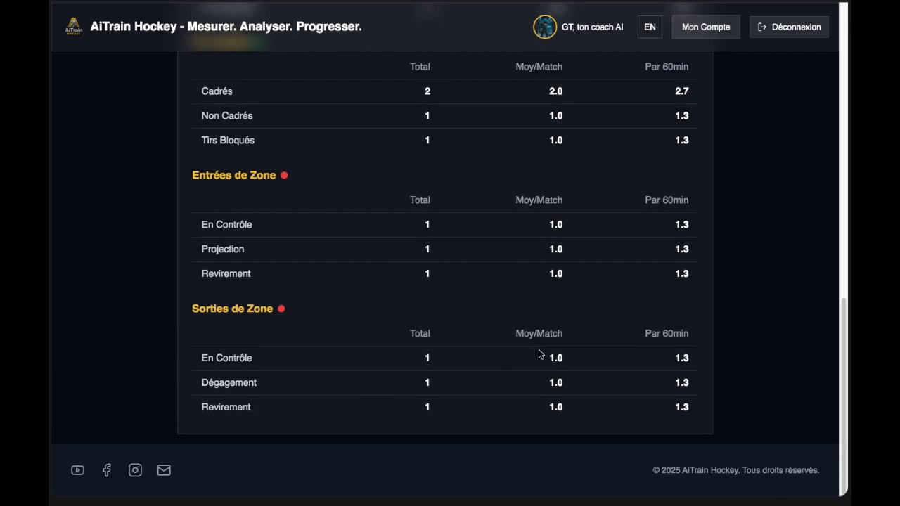
scroll(539, 353, up, 3)
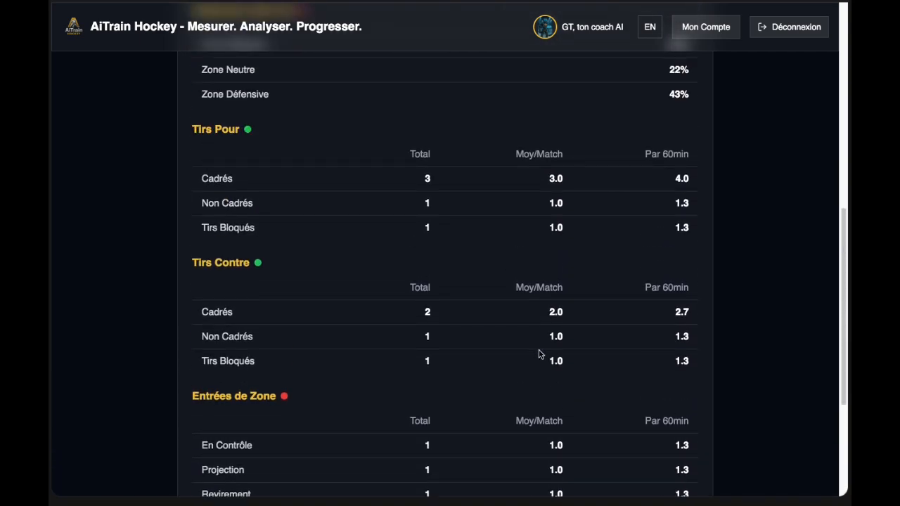
scroll(539, 353, up, 2)
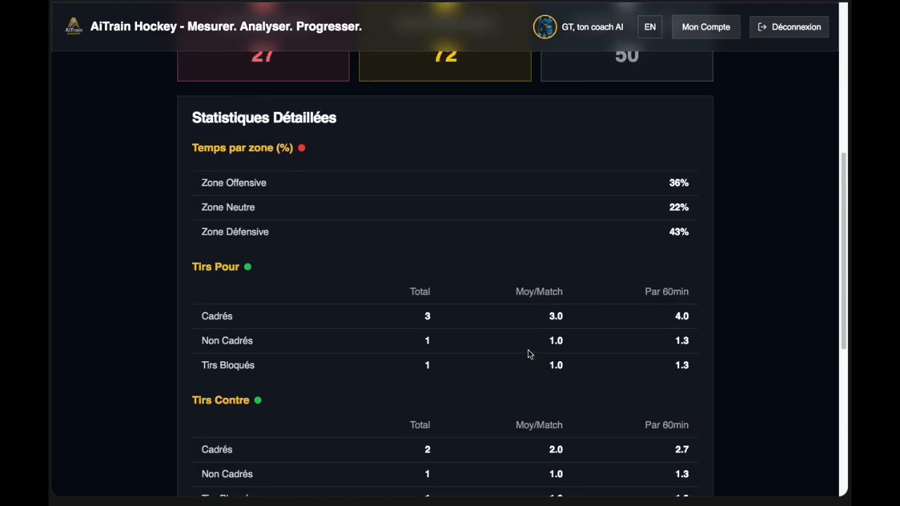
scroll(510, 359, down, 1)
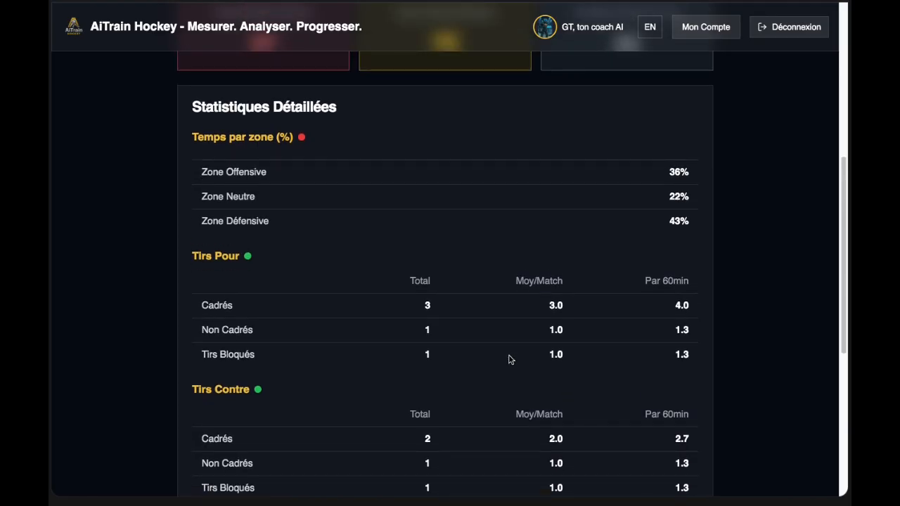
scroll(509, 360, down, 1)
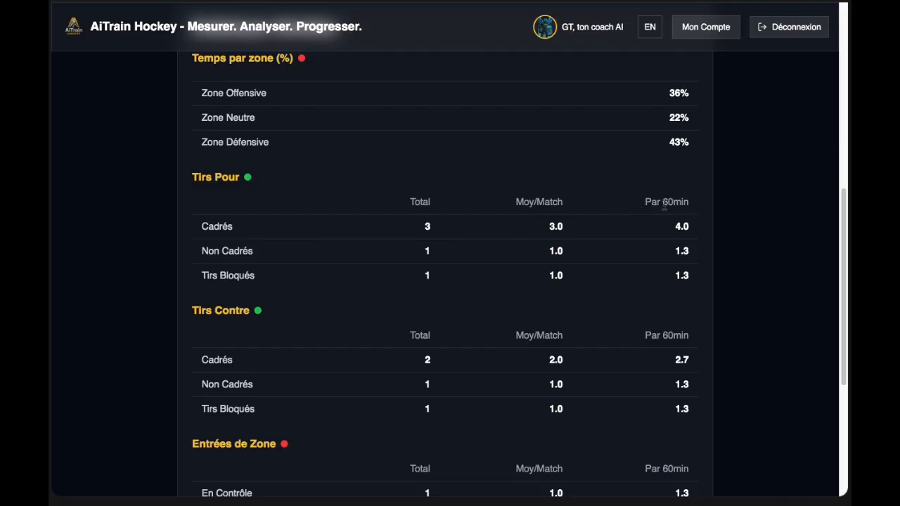
drag(642, 203, 638, 297)
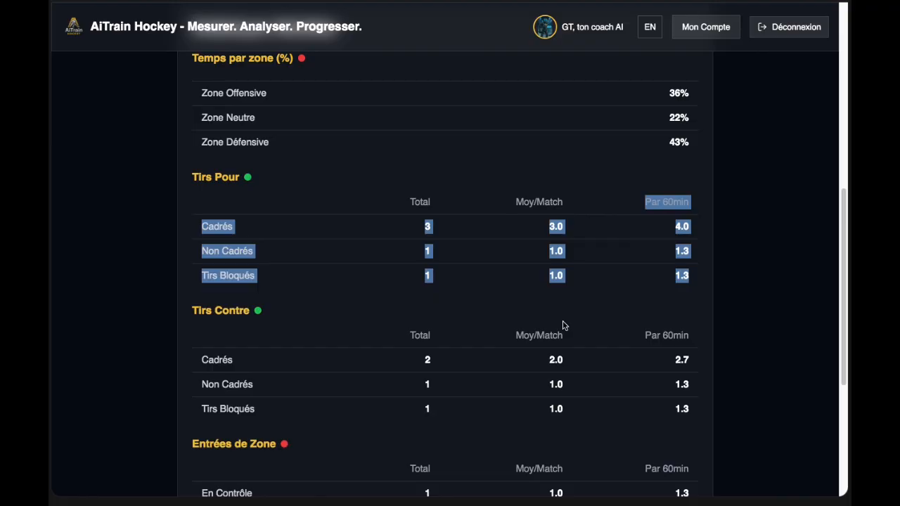
scroll(646, 334, down, 4)
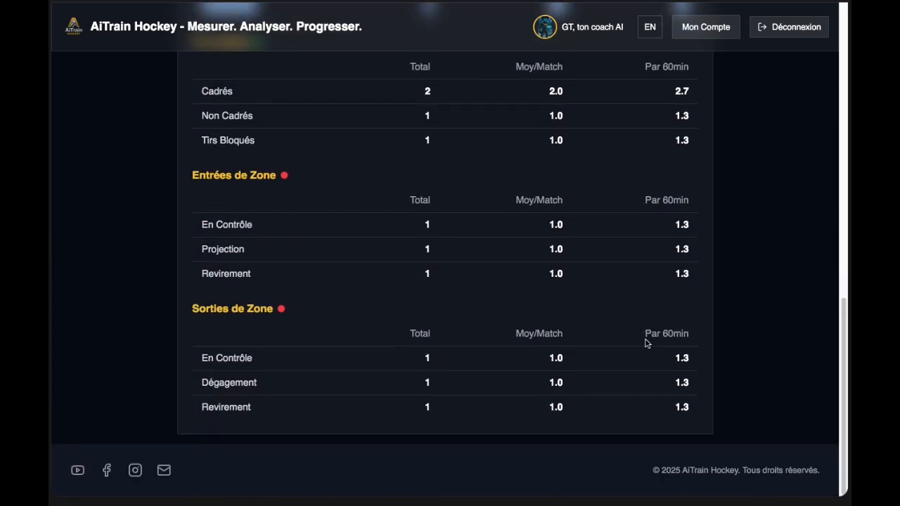
scroll(646, 343, up, 5)
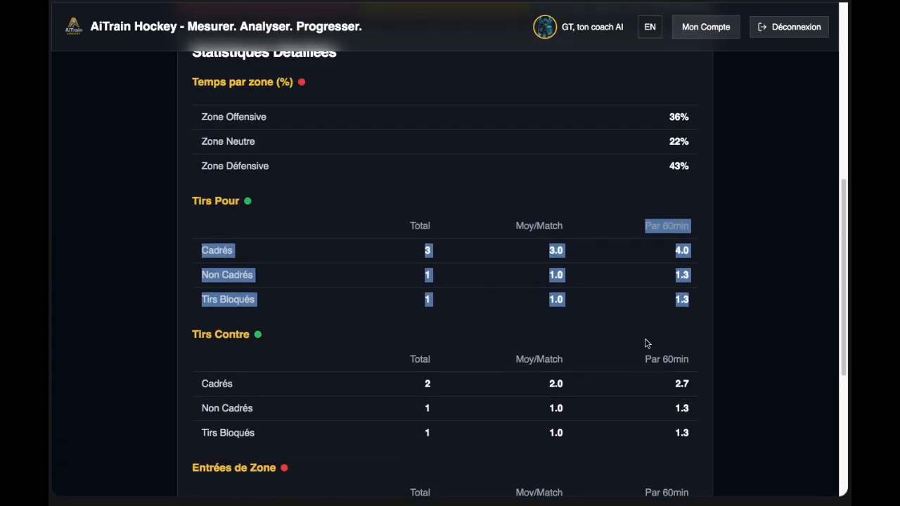
scroll(647, 343, up, 5)
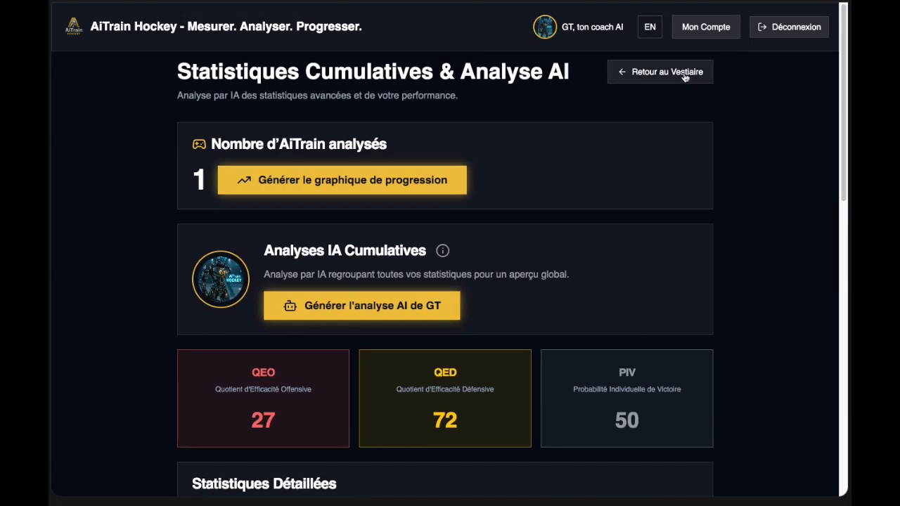
View the subscription plans page, then open and scroll through the Paramètres page.
click(661, 72)
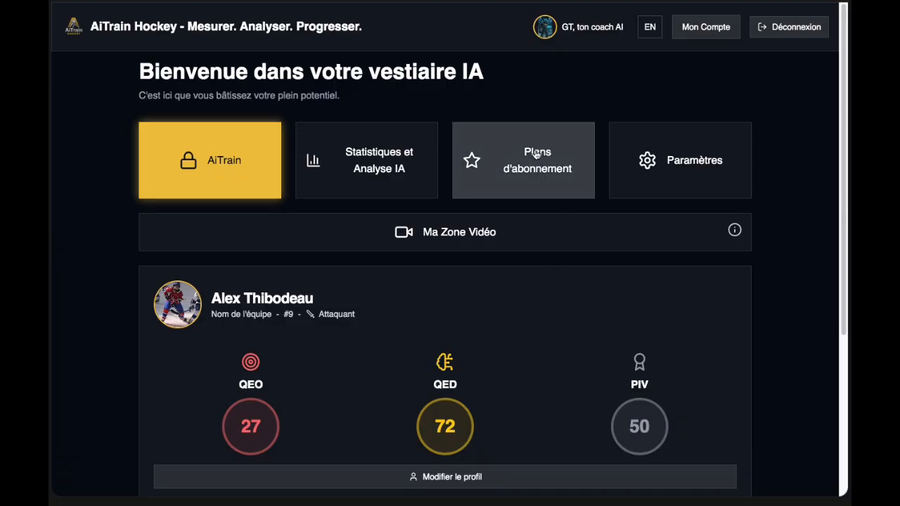
click(534, 164)
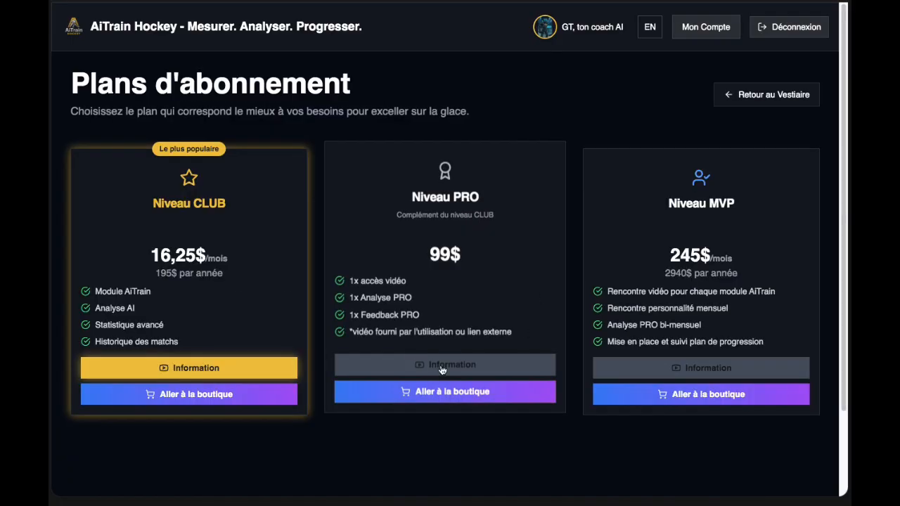
click(768, 89)
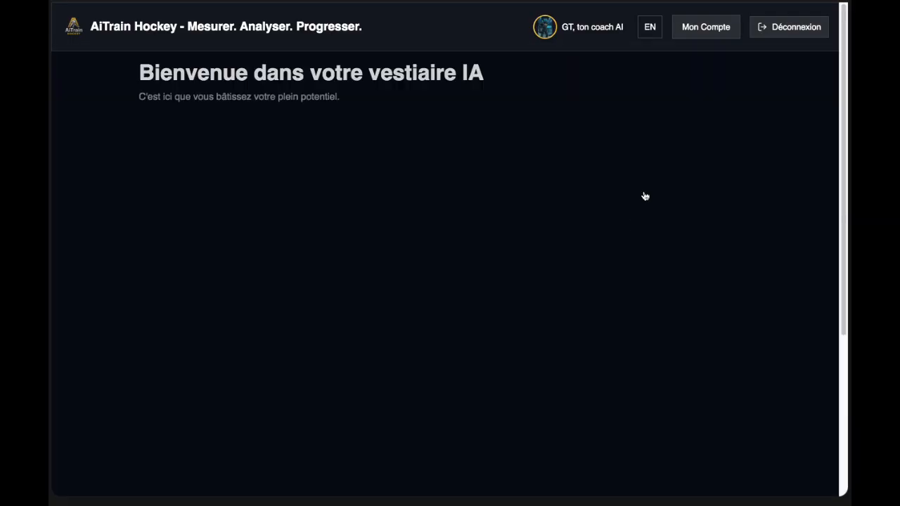
click(672, 171)
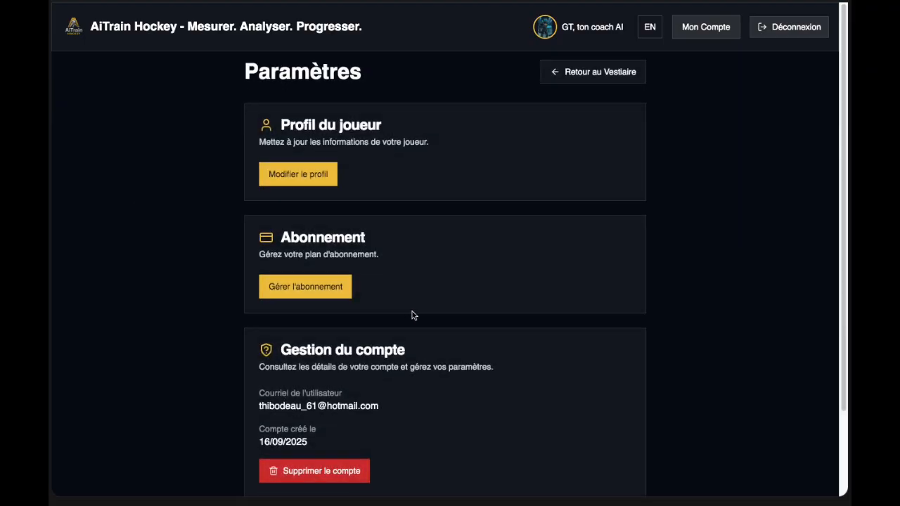
scroll(477, 366, down, 2)
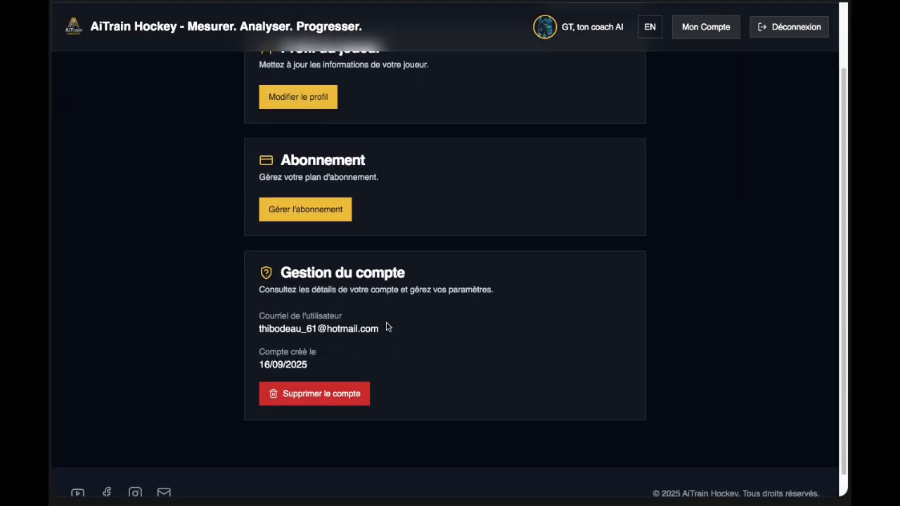
scroll(387, 326, up, 2)
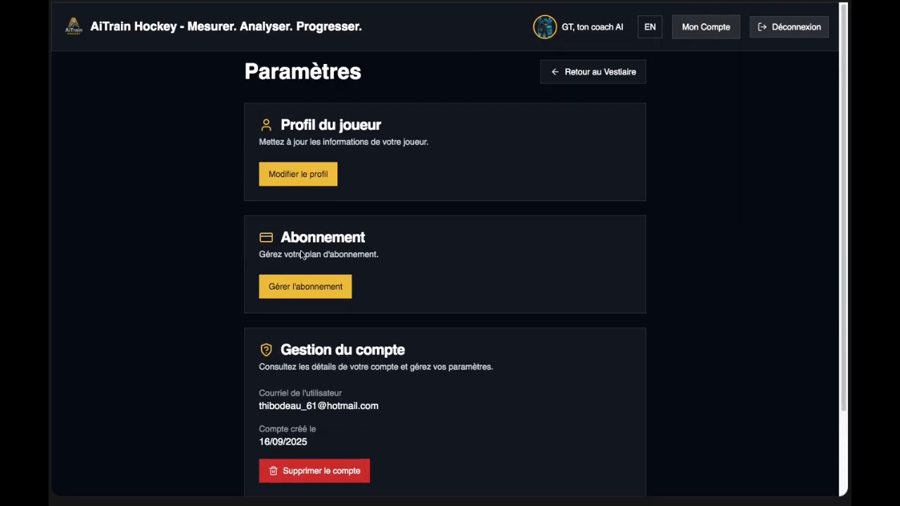
Back on the dashboard, read and dismiss the Pro access notice, then open Ma Zone Vidéo.
click(617, 73)
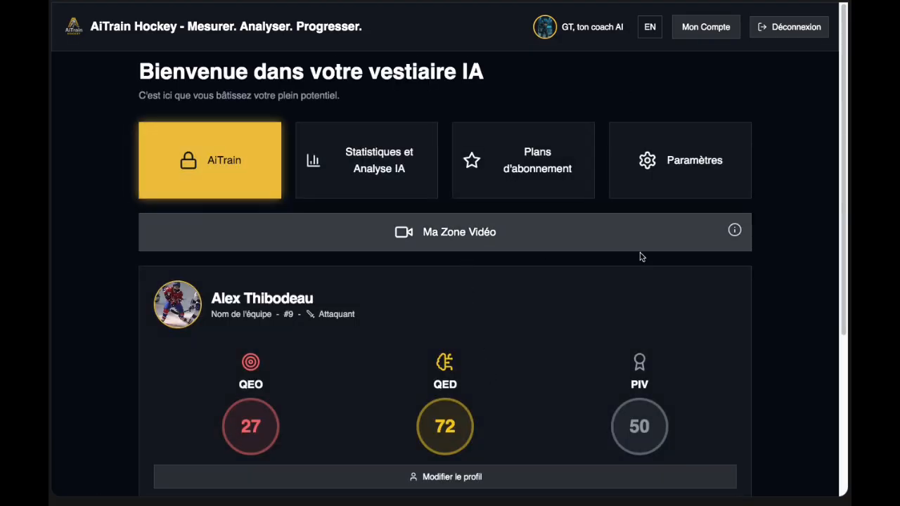
click(735, 232)
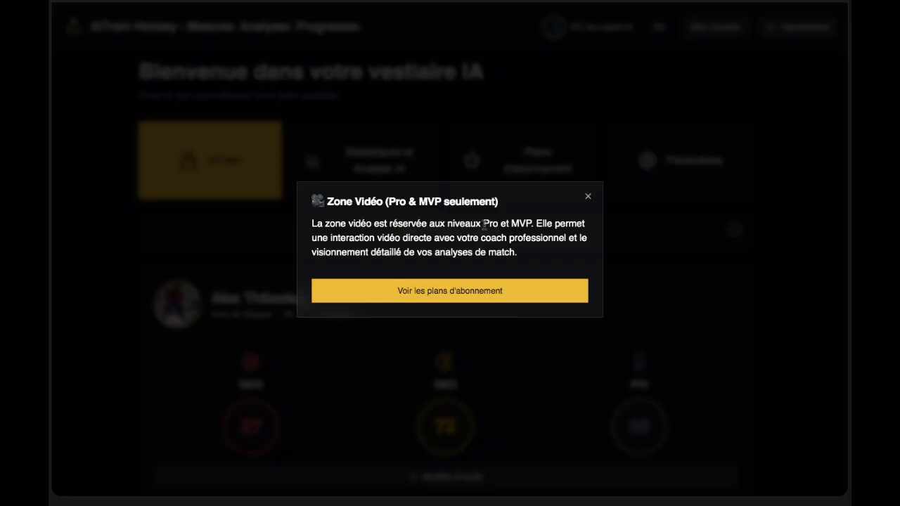
drag(483, 224, 500, 224)
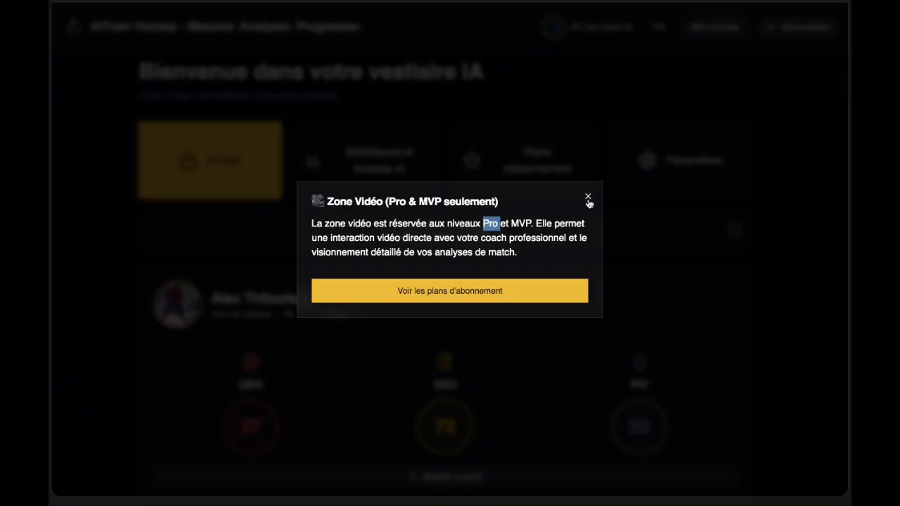
click(588, 199)
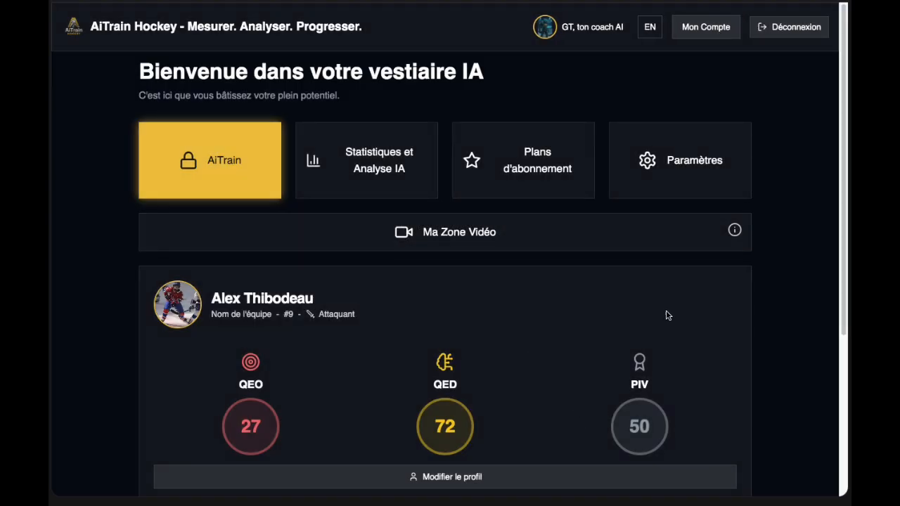
click(482, 246)
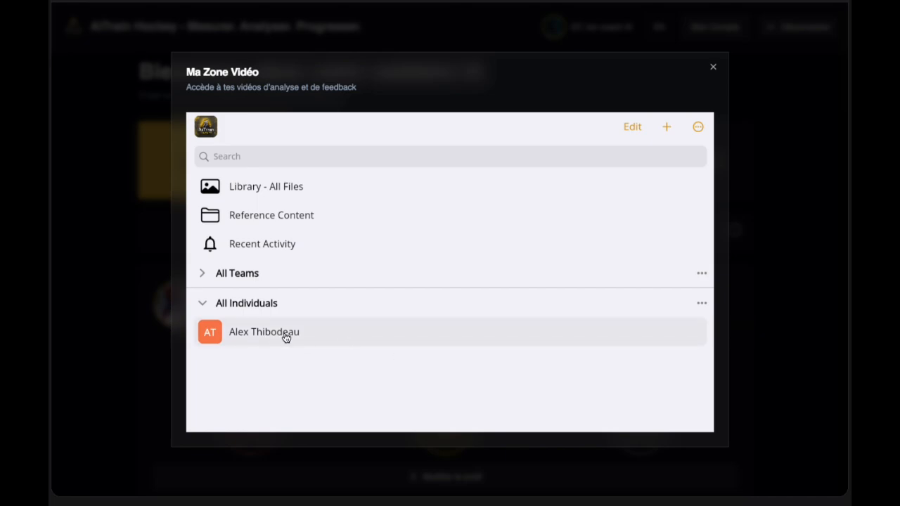
Open the first hockey clip from Library - All Files and pause it at 00:05.
click(293, 194)
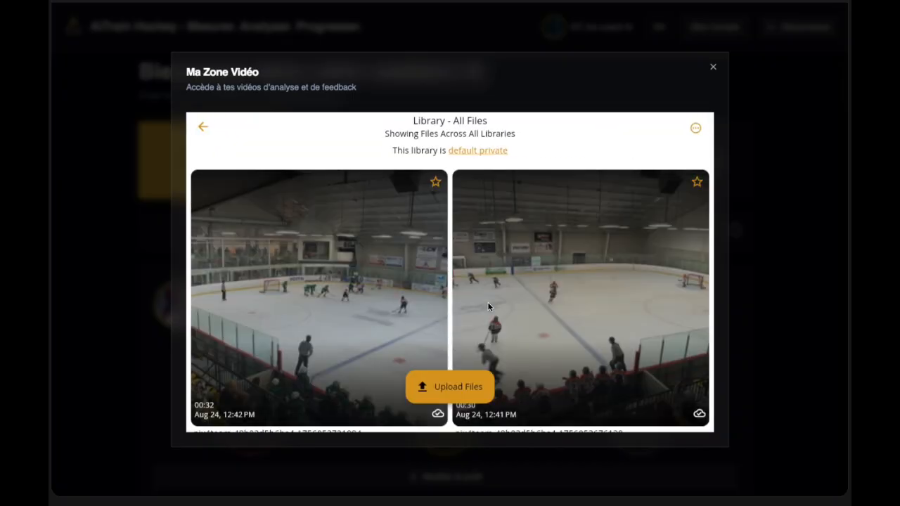
click(487, 303)
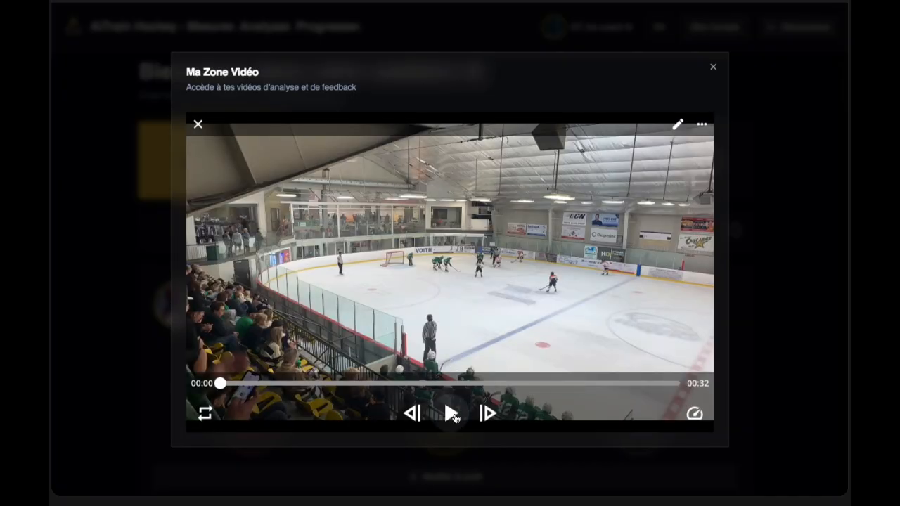
click(451, 415)
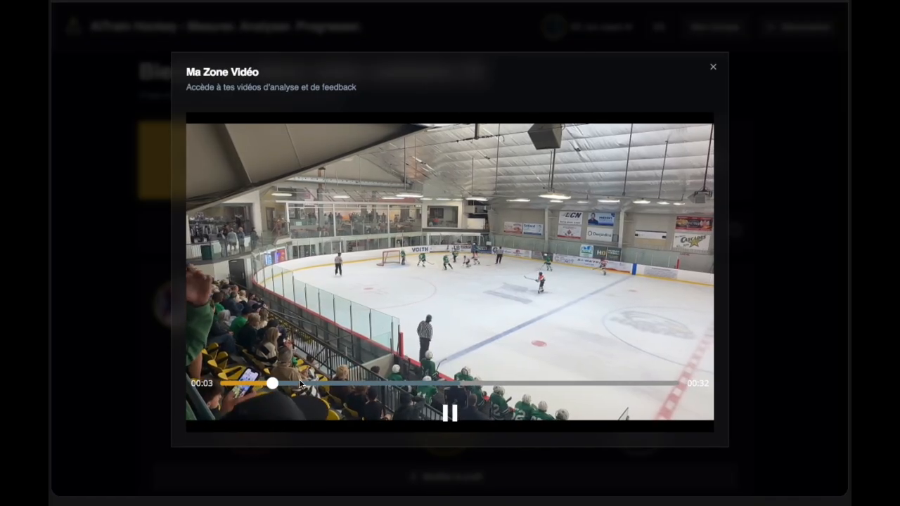
click(660, 158)
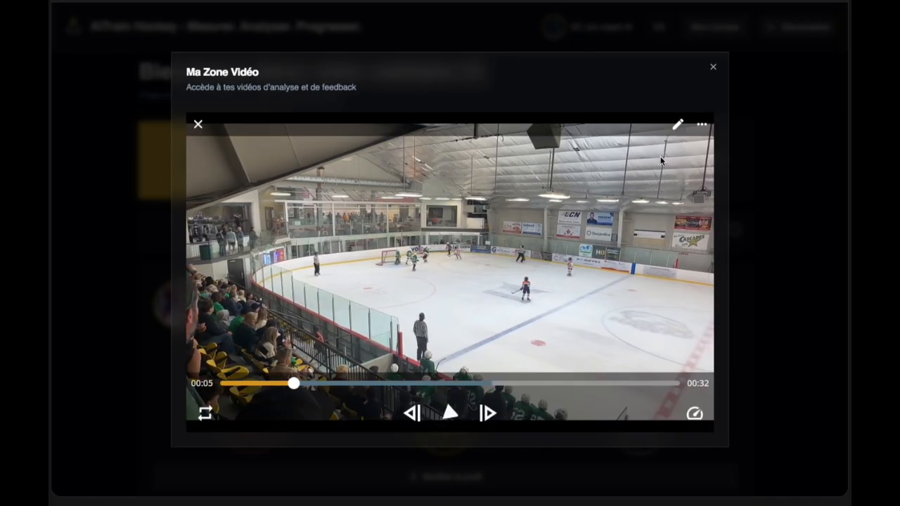
Draw a red curve along the boards and a blue circle around a player, then close.
click(676, 125)
drag(402, 211, 377, 218)
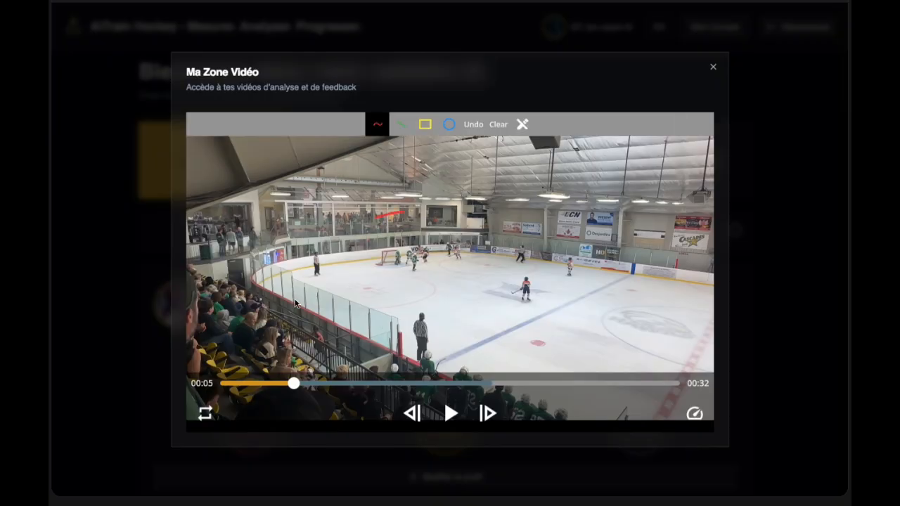
drag(295, 304, 449, 327)
click(448, 125)
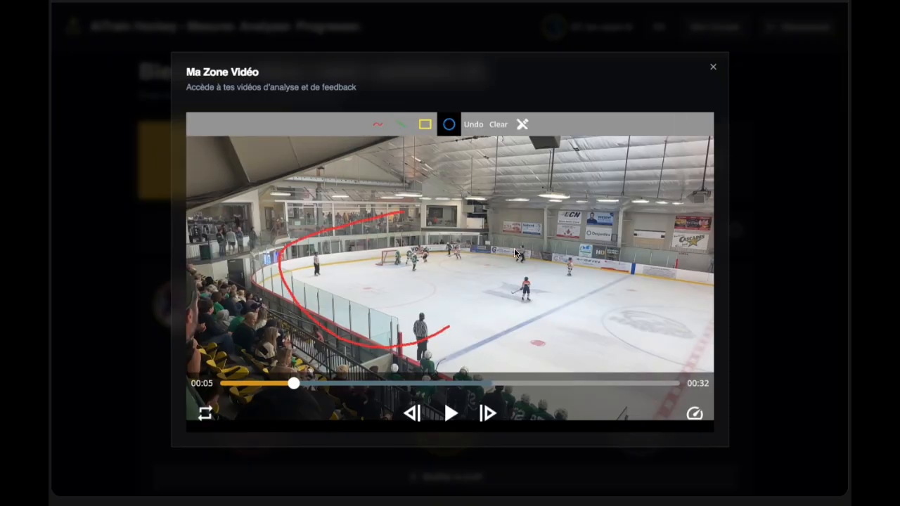
drag(515, 254, 539, 305)
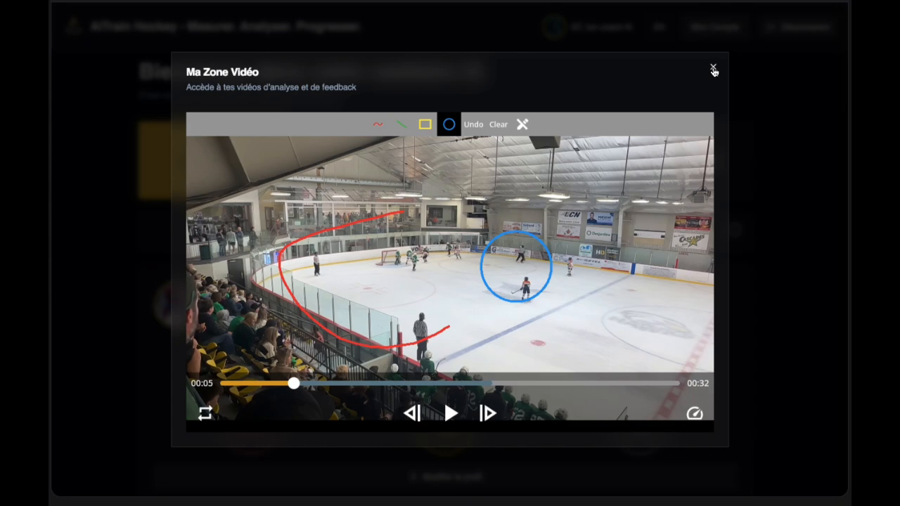
click(713, 70)
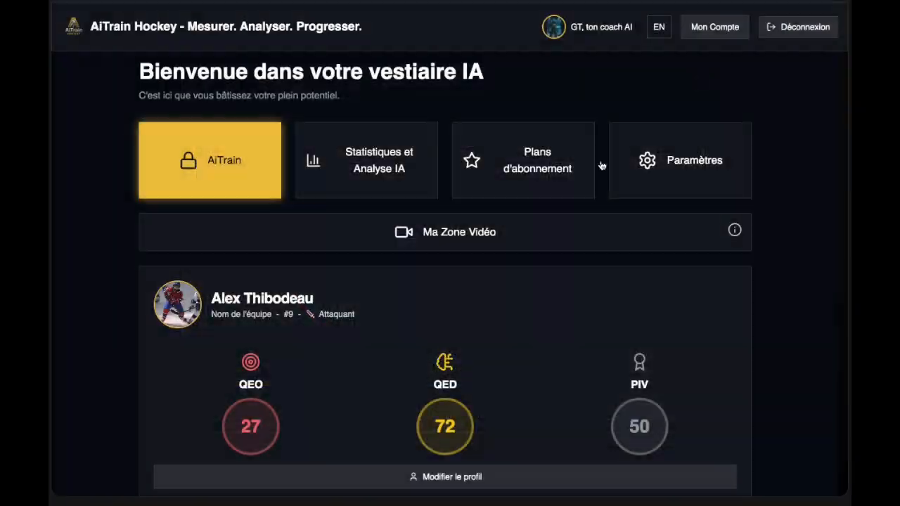
scroll(475, 323, down, 1)
scroll(476, 323, down, 1)
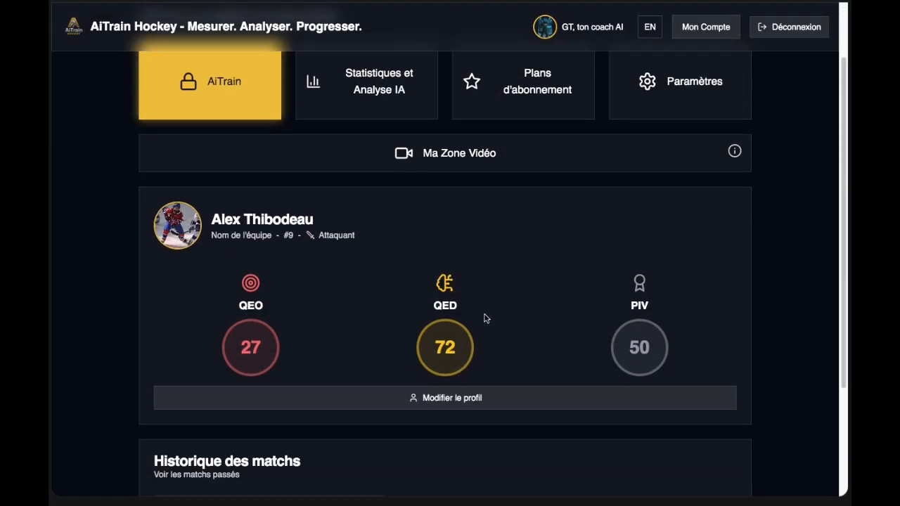
scroll(511, 303, down, 1)
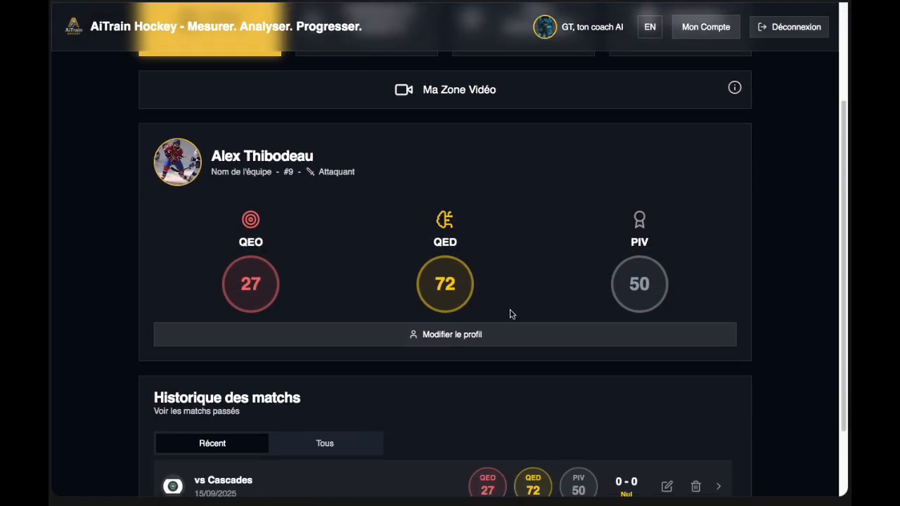
scroll(534, 311, down, 1)
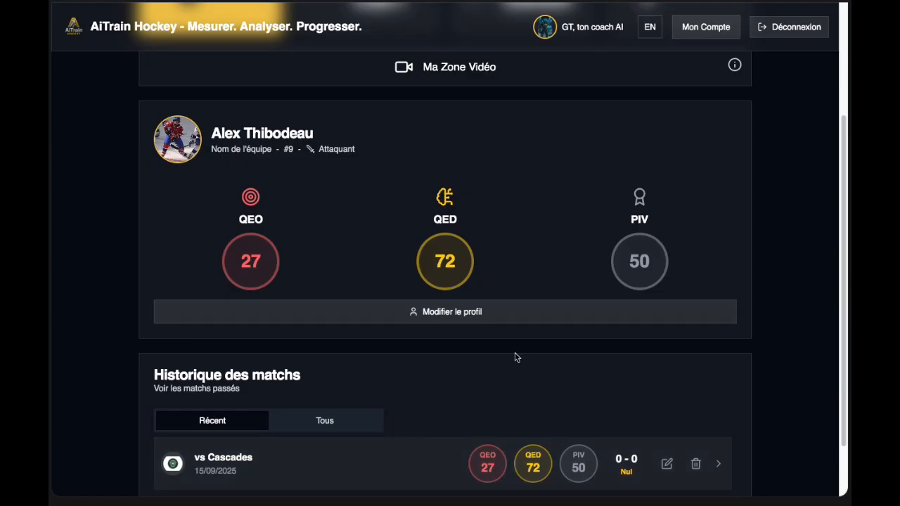
scroll(518, 356, up, 2)
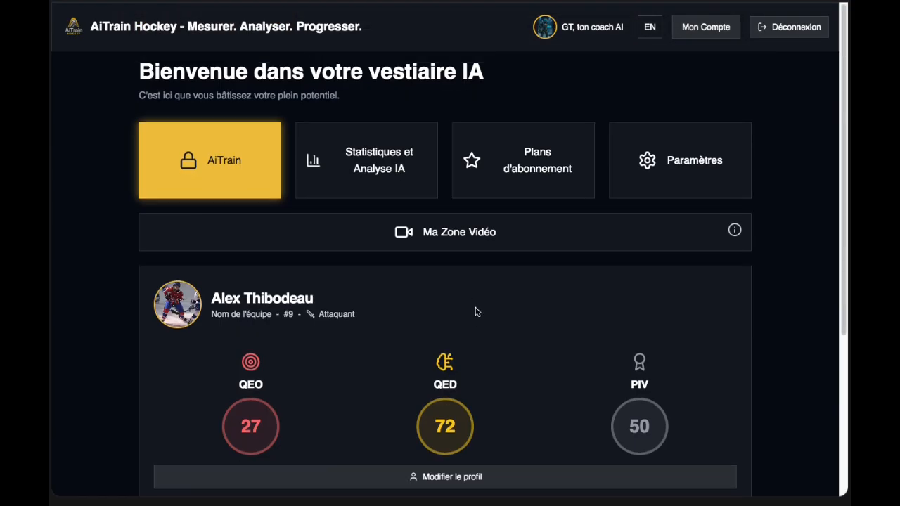